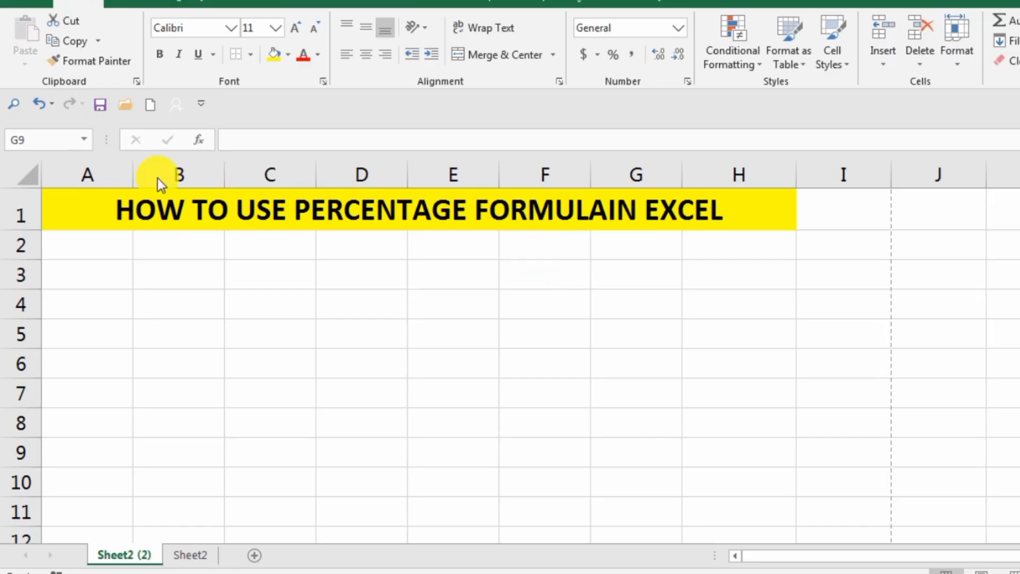
Step: Enter the column headers Sr.no in cell A2 and Name in cell B2
{"action": "left_click", "coordinate": [108, 243]}
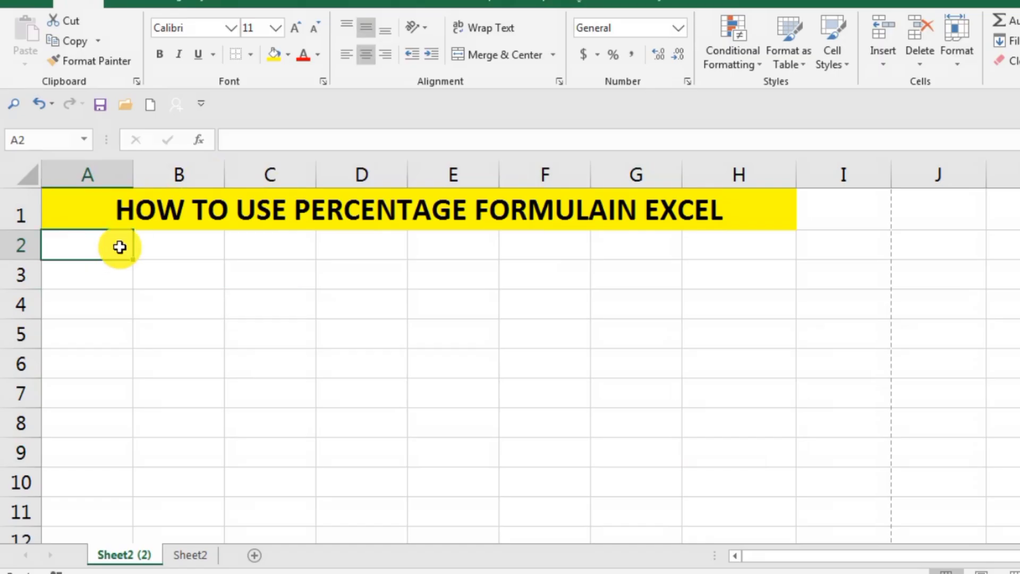
{"action": "type", "text": "Sr."}
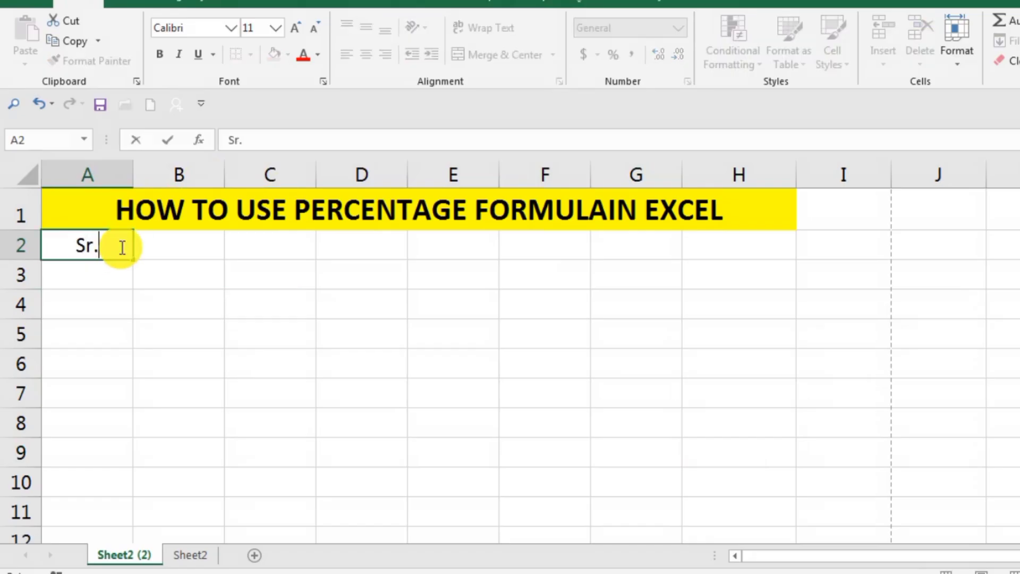
{"action": "type", "text": "no"}
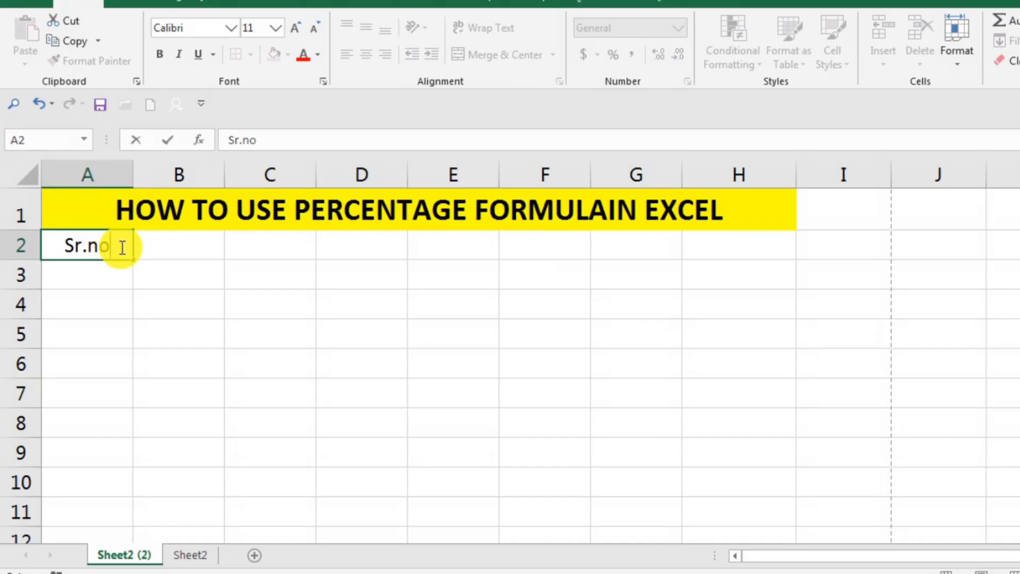
{"action": "key", "text": "Tab"}
{"action": "type", "text": "Name"}
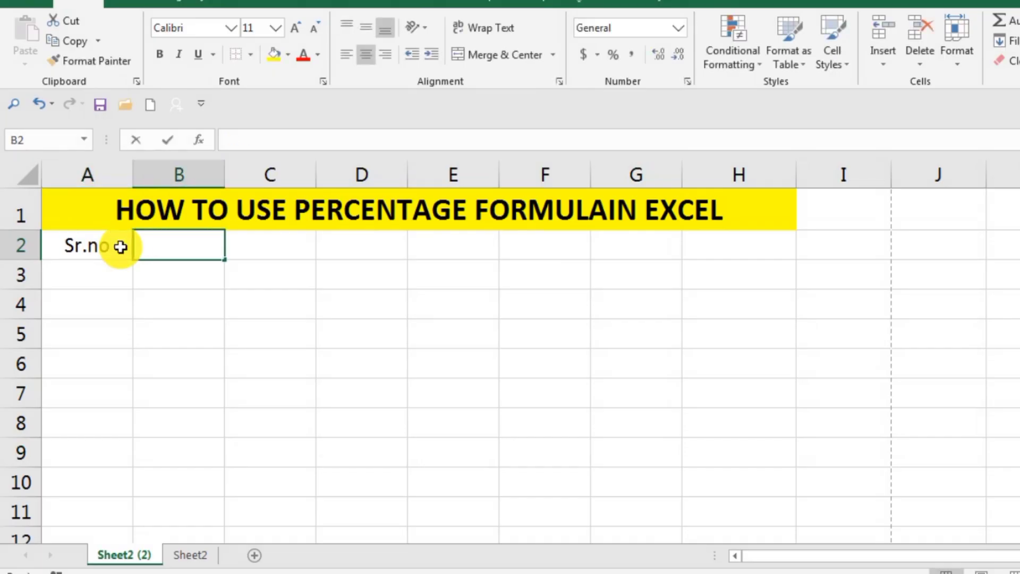
{"action": "key", "text": "Tab"}
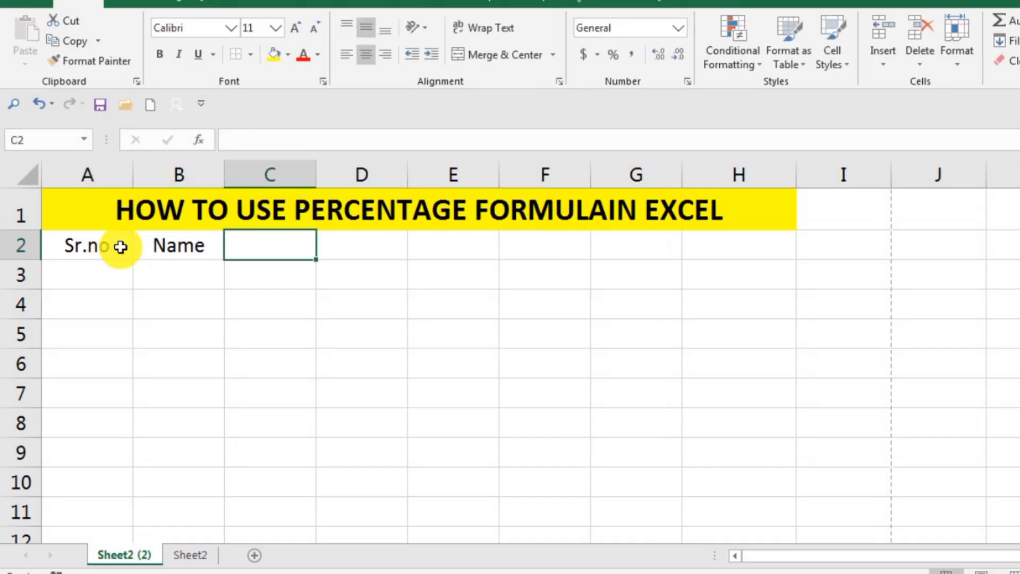
Step: Add the subject headers English in cell C2 and Urdu in cell D2
{"action": "type", "text": "E"}
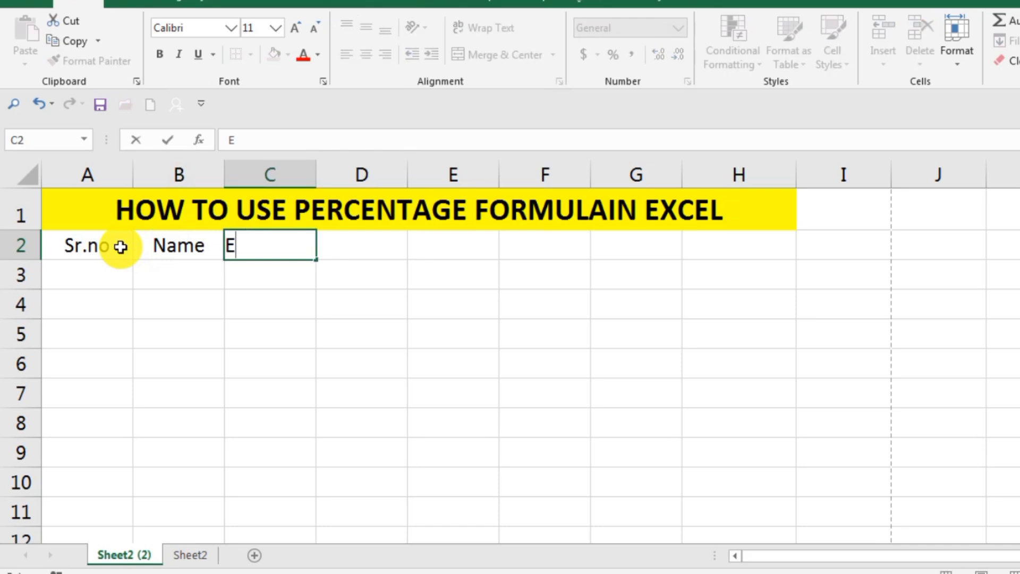
{"action": "type", "text": "nglish"}
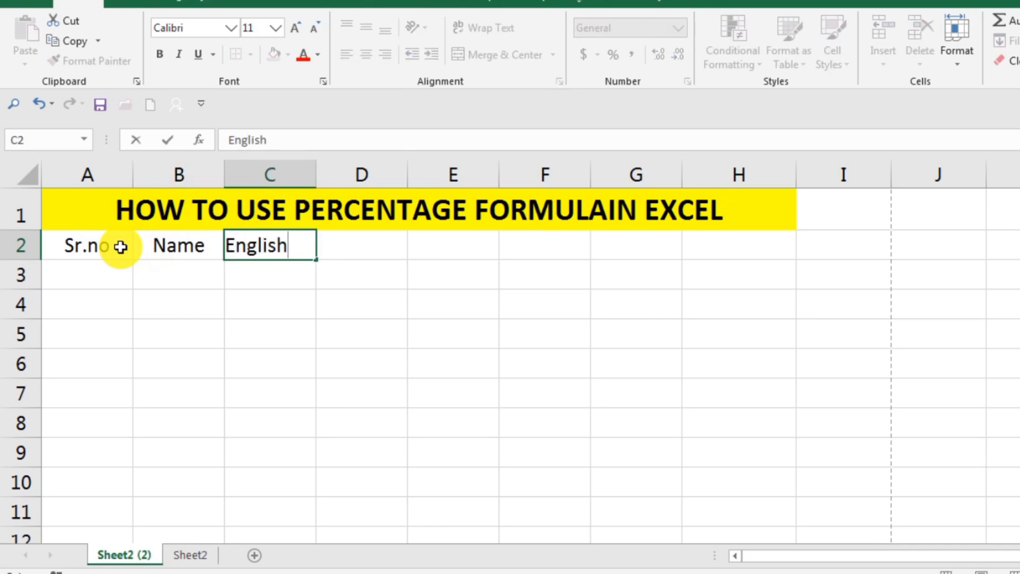
{"action": "key", "text": "Tab"}
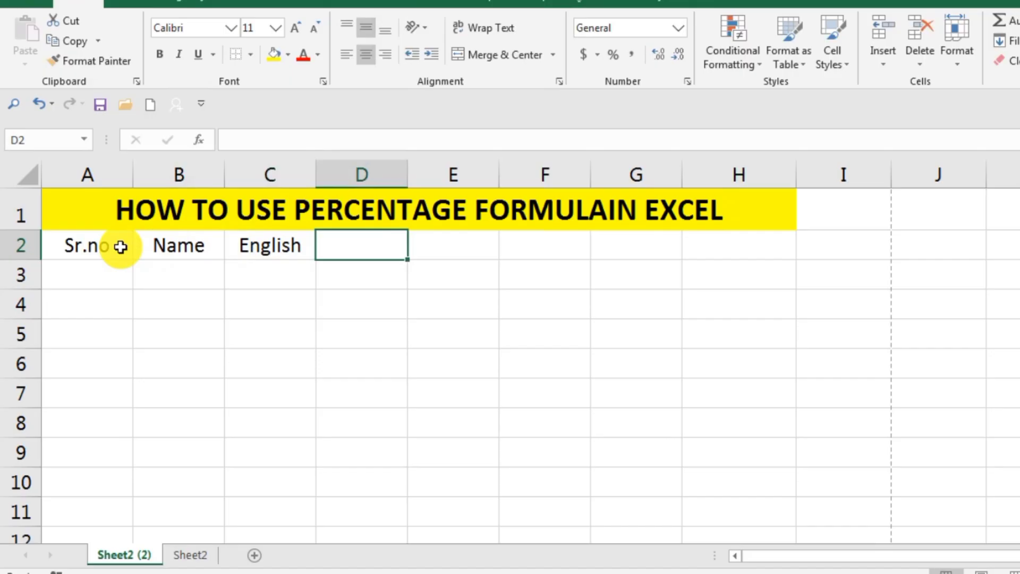
{"action": "type", "text": "Urdu"}
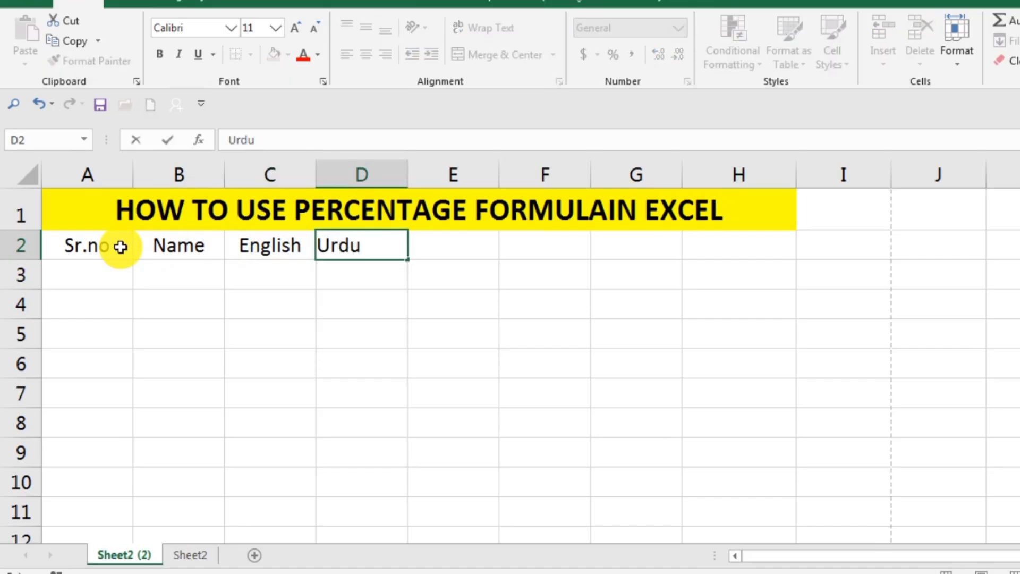
{"action": "key", "text": "Tab"}
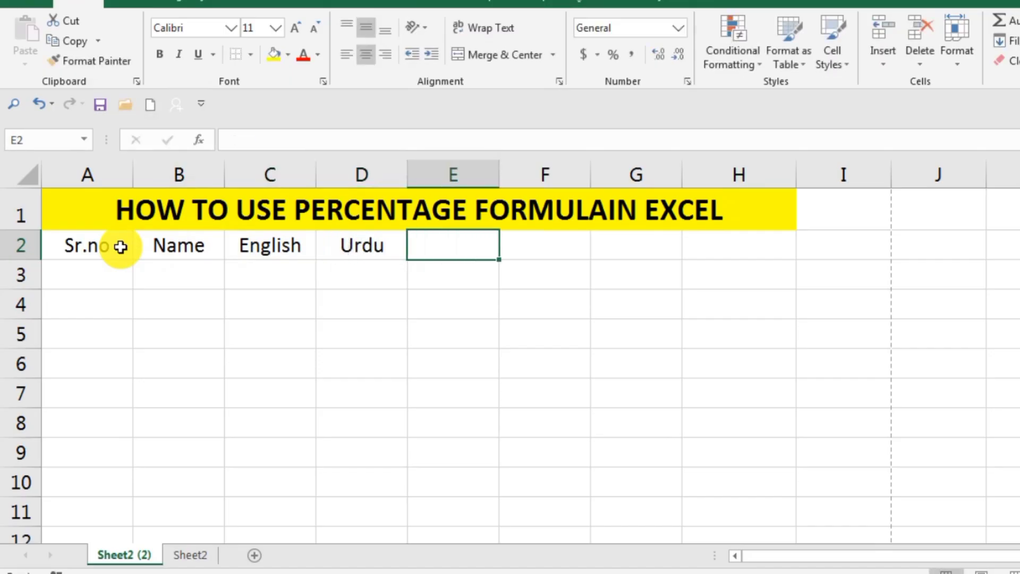
Step: Add the subject headers P.s in cell E2 and Maths in cell F2
{"action": "type", "text": "Pa"}
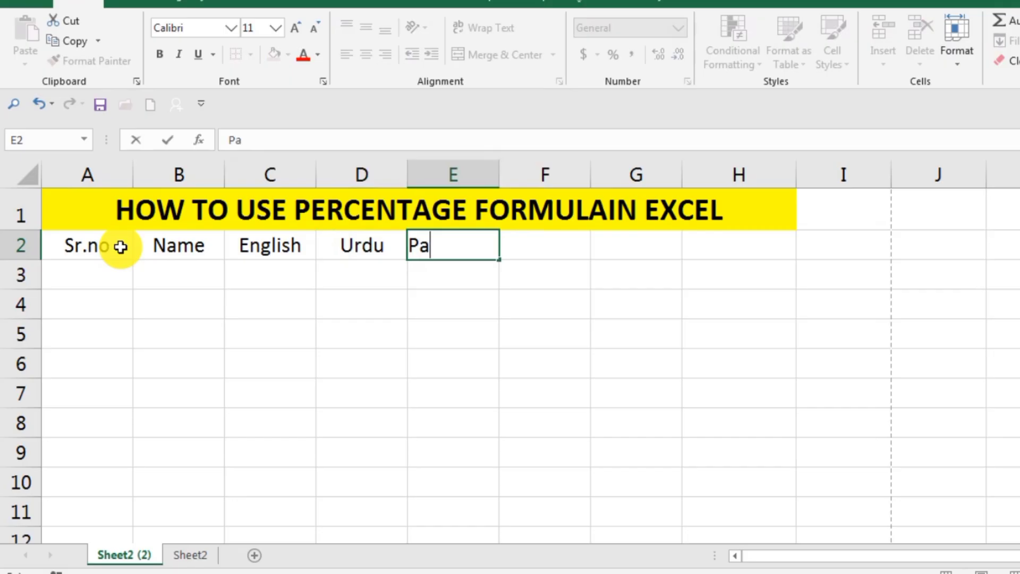
{"action": "key", "text": "BackSpace"}
{"action": "type", "text": ".s"}
{"action": "key", "text": "Tab"}
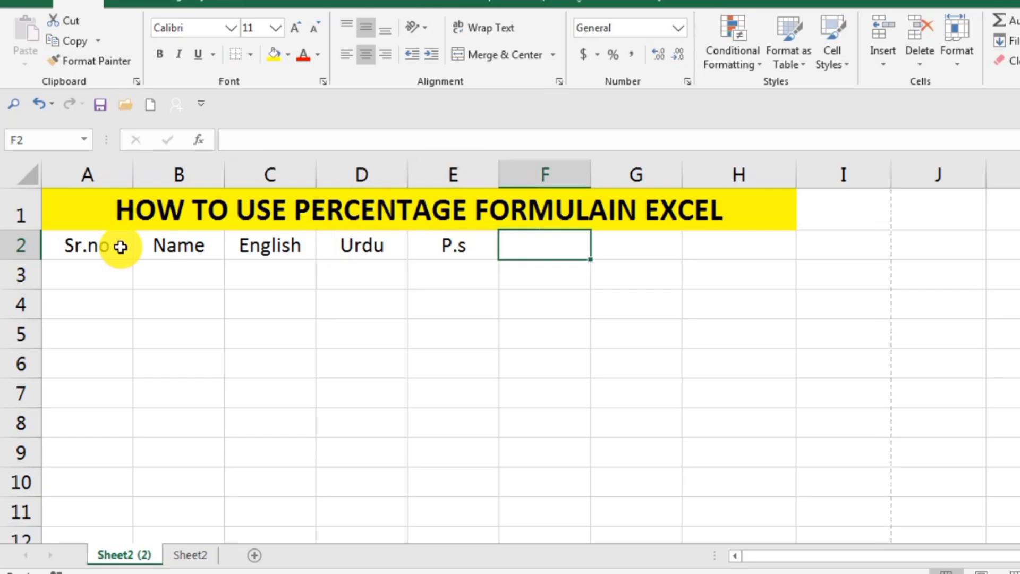
{"action": "type", "text": "Maths"}
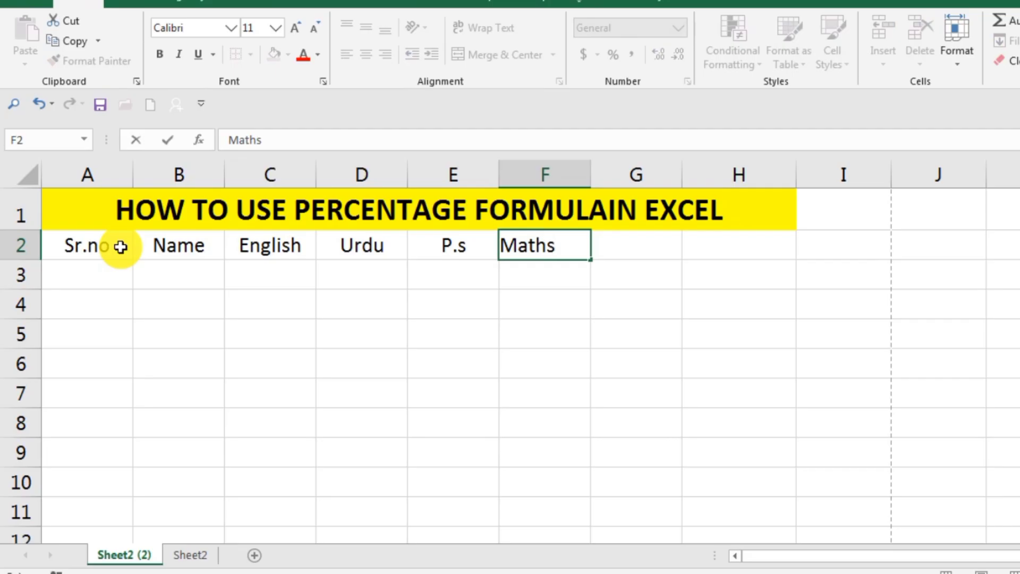
{"action": "key", "text": "Return"}
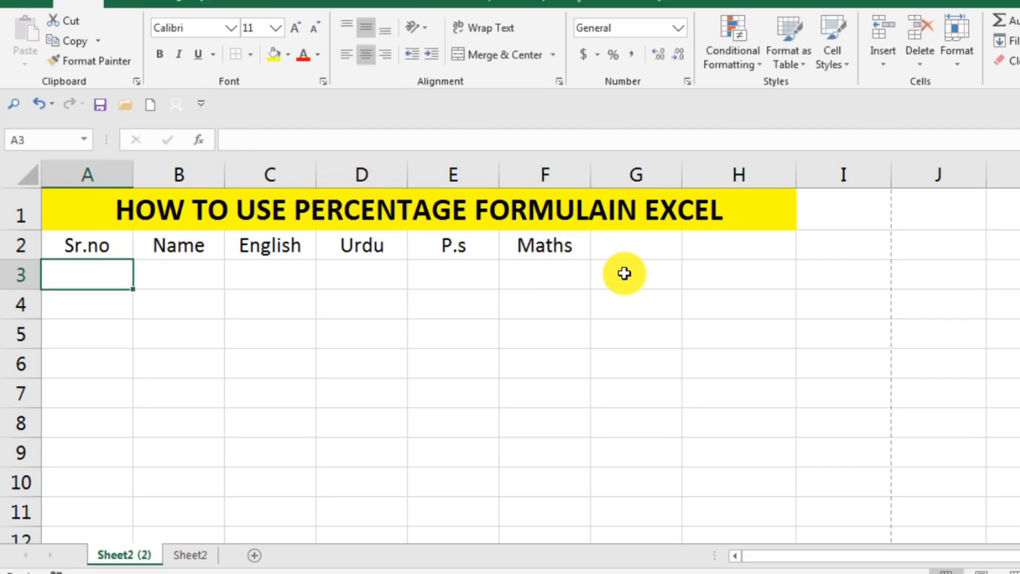
Step: Add the result headers Total in cell G2 and Percentage in cell H2
{"action": "double_click", "coordinate": [624, 242]}
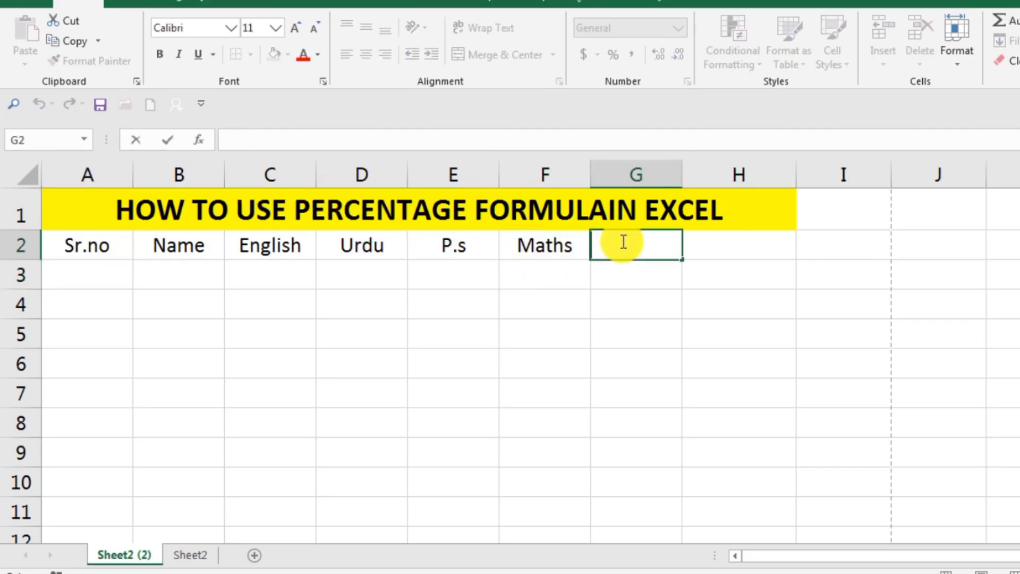
{"action": "type", "text": "Total"}
{"action": "key", "text": "Tab"}
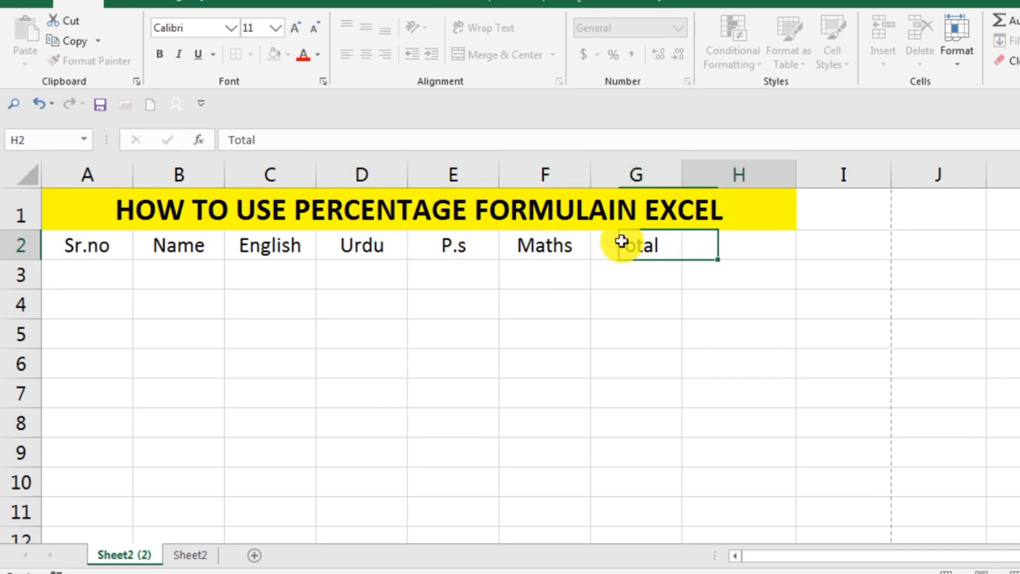
{"action": "type", "text": "Percentage"}
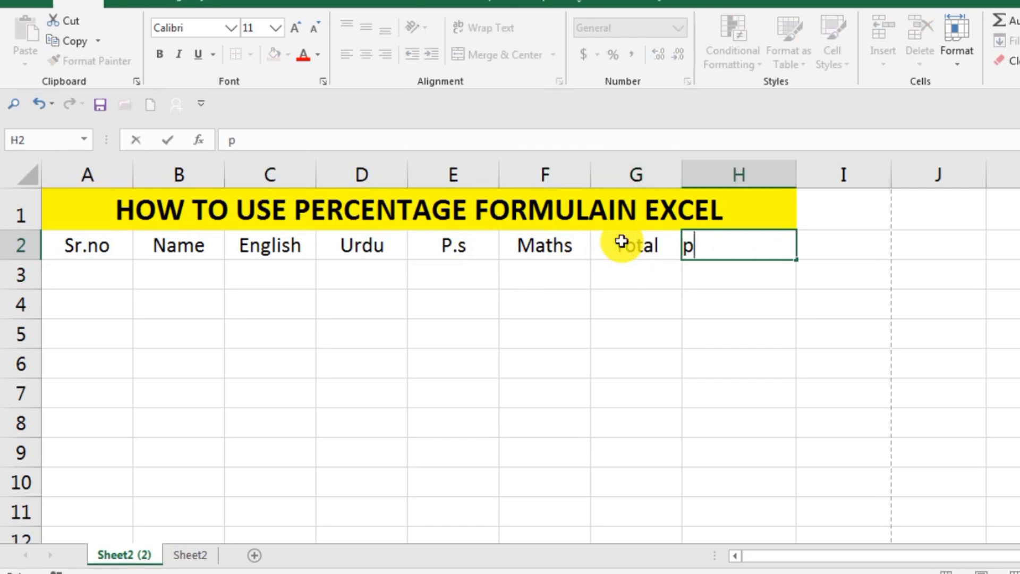
{"action": "key", "text": "Return"}
Step: Enter the serial numbers 1, 2 and 3 in cells A3 to A5 under Sr.no
{"action": "left_click", "coordinate": [73, 281]}
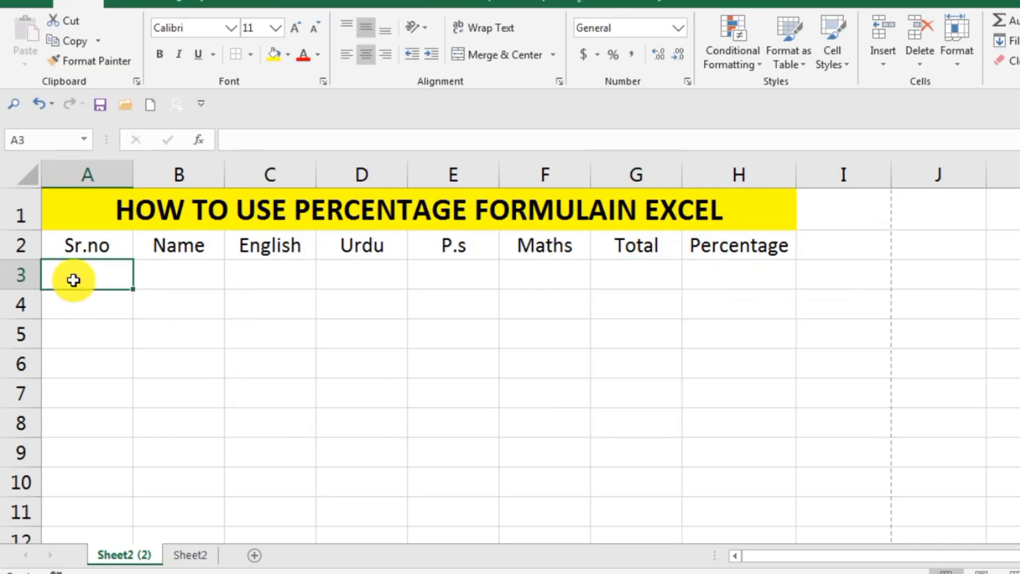
{"action": "type", "text": "1"}
{"action": "key", "text": "Return"}
{"action": "type", "text": "2"}
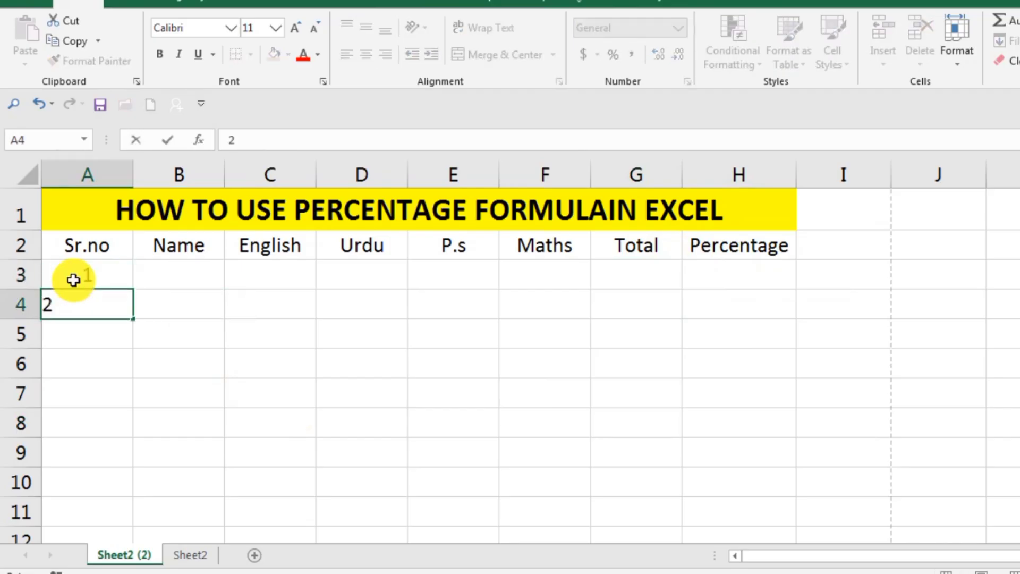
{"action": "key", "text": "Return"}
{"action": "type", "text": "3"}
{"action": "key", "text": "Return"}
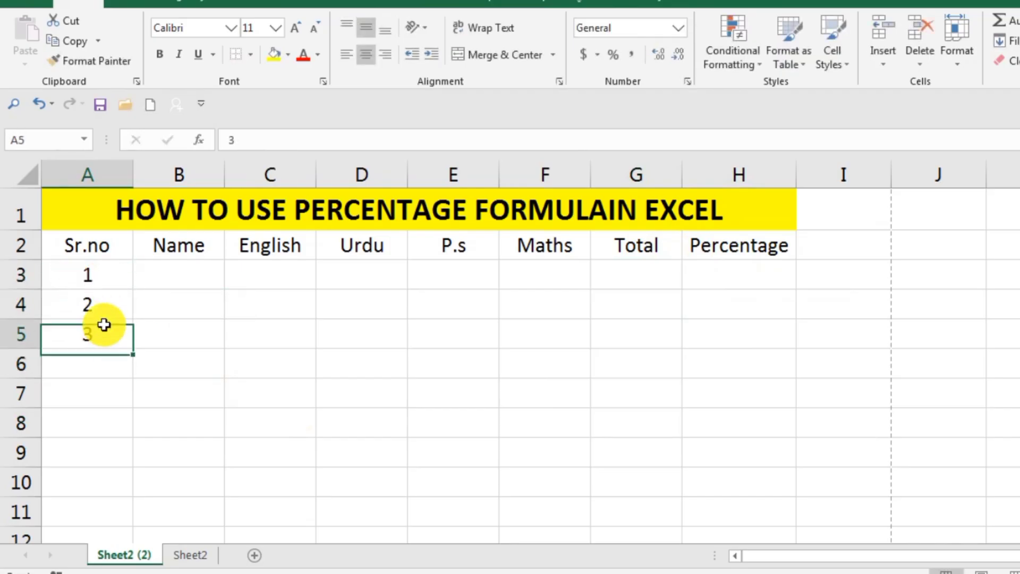
Step: Extend the serial number series from A3:A5 down to 7 in cell A9
{"action": "left_click_drag", "start_coordinate": [105, 324], "coordinate": [104, 271]}
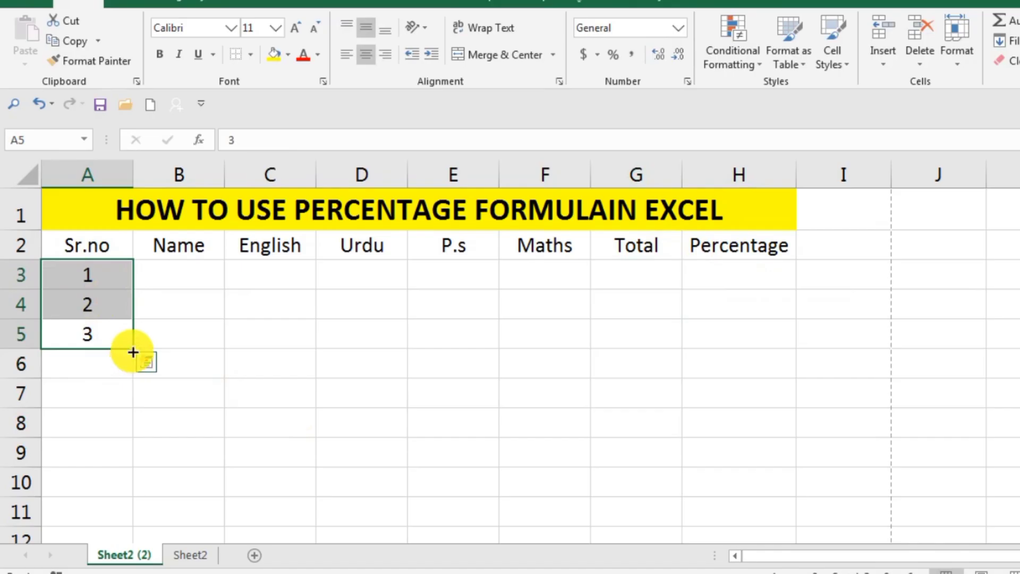
{"action": "left_click_drag", "start_coordinate": [134, 350], "coordinate": [127, 463]}
{"action": "left_click", "coordinate": [489, 420]}
Step: Fill cells B3 to B9 of the Name column with seven people's first names
{"action": "left_click", "coordinate": [200, 264]}
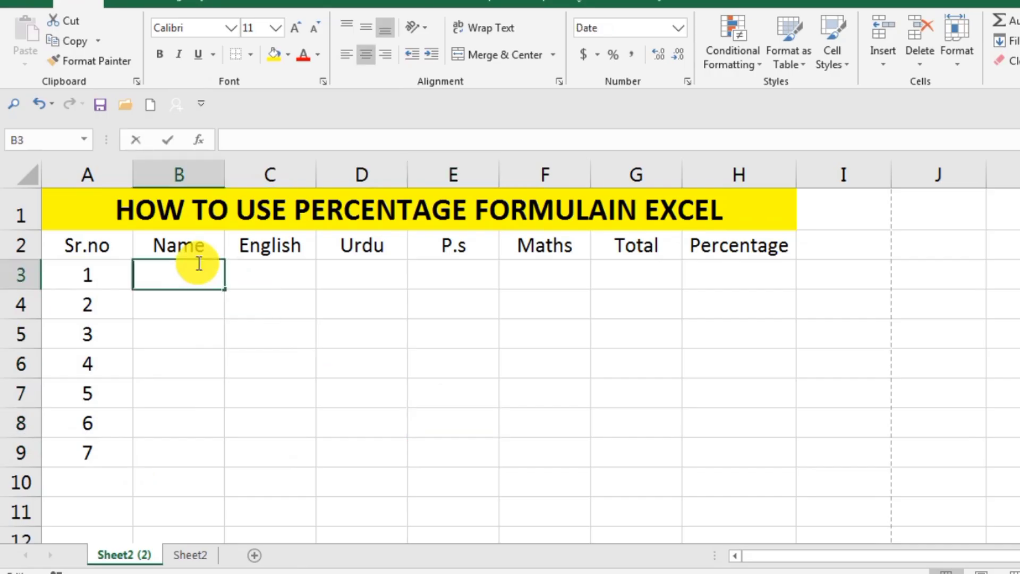
{"action": "type", "text": "akar"}
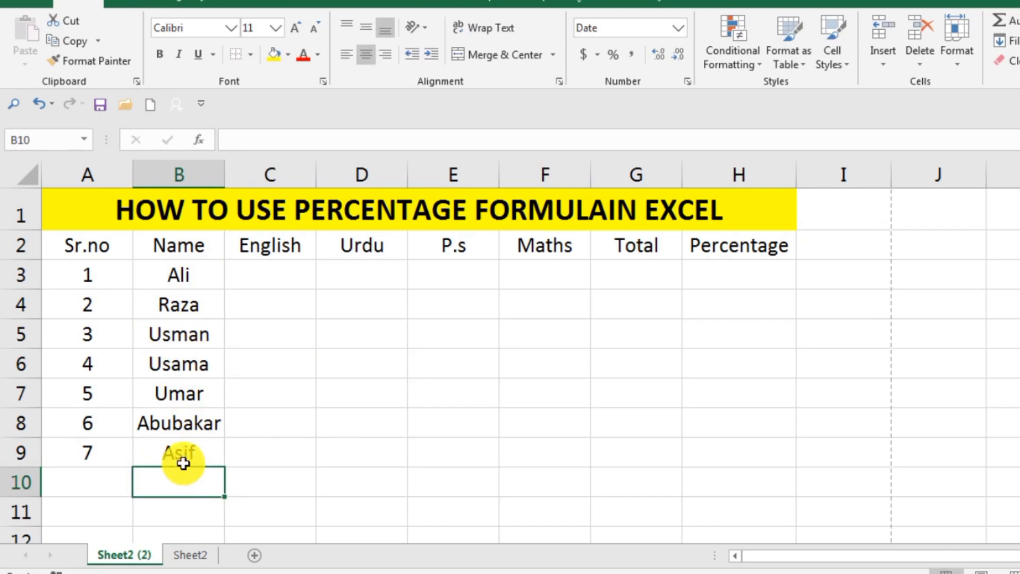
{"action": "left_click", "coordinate": [468, 392]}
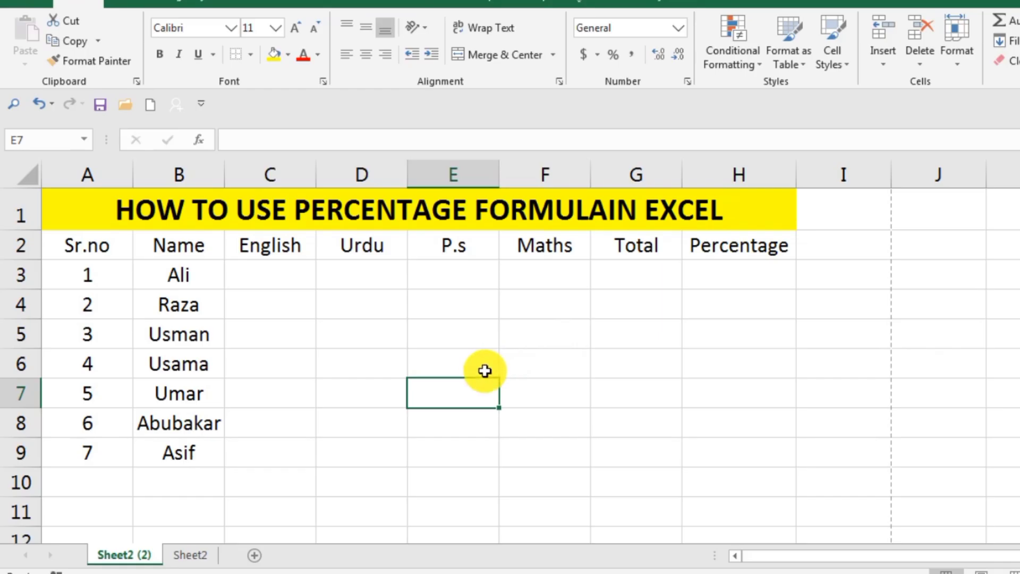
Step: Enter the English marks 20, 39, 41, 34, 53, 22 and 64 in cells C3 to C9
{"action": "double_click", "coordinate": [297, 281]}
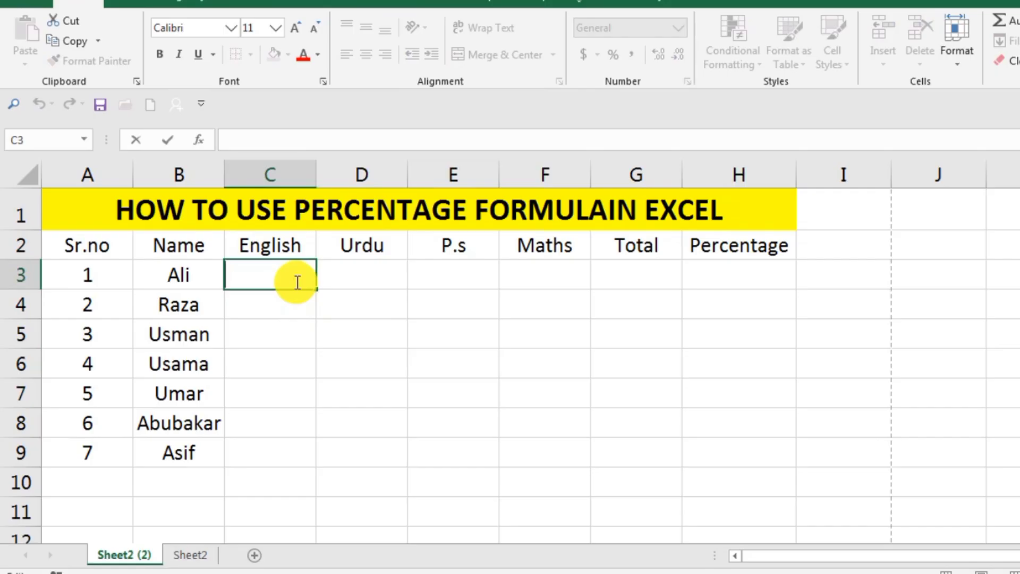
{"action": "type", "text": "20"}
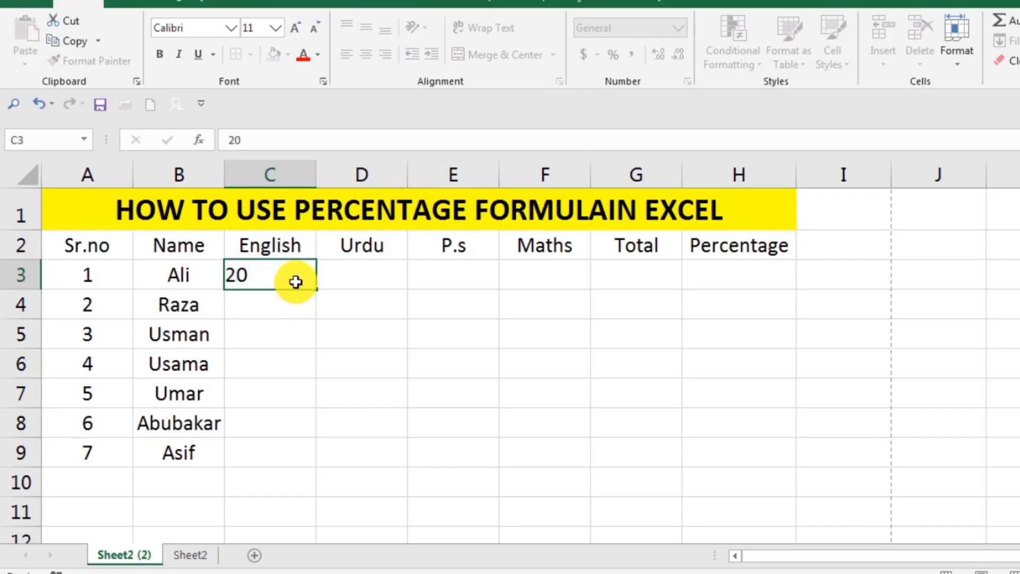
{"action": "key", "text": "Return"}
{"action": "type", "text": "39"}
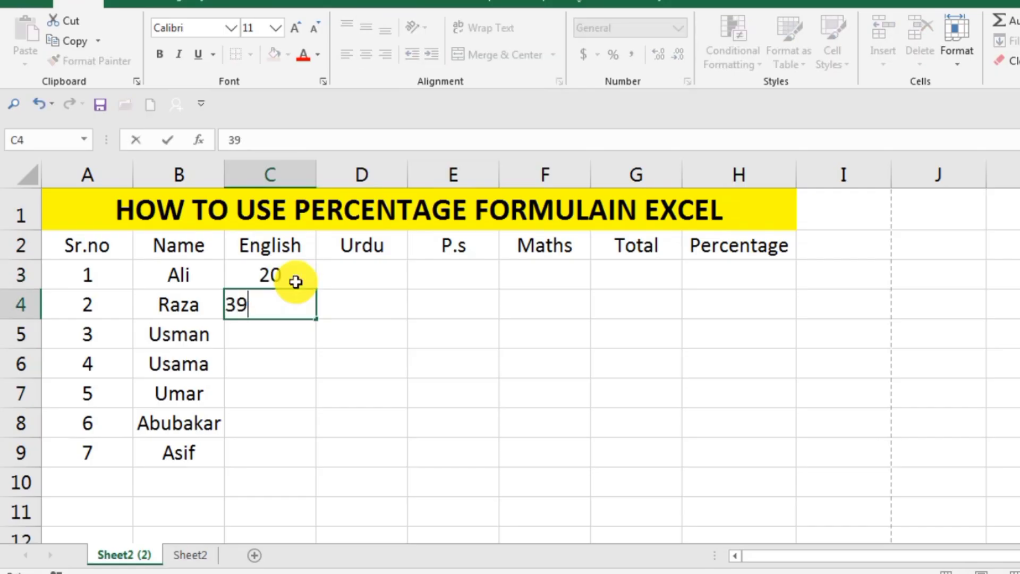
{"action": "key", "text": "Return"}
{"action": "type", "text": "41"}
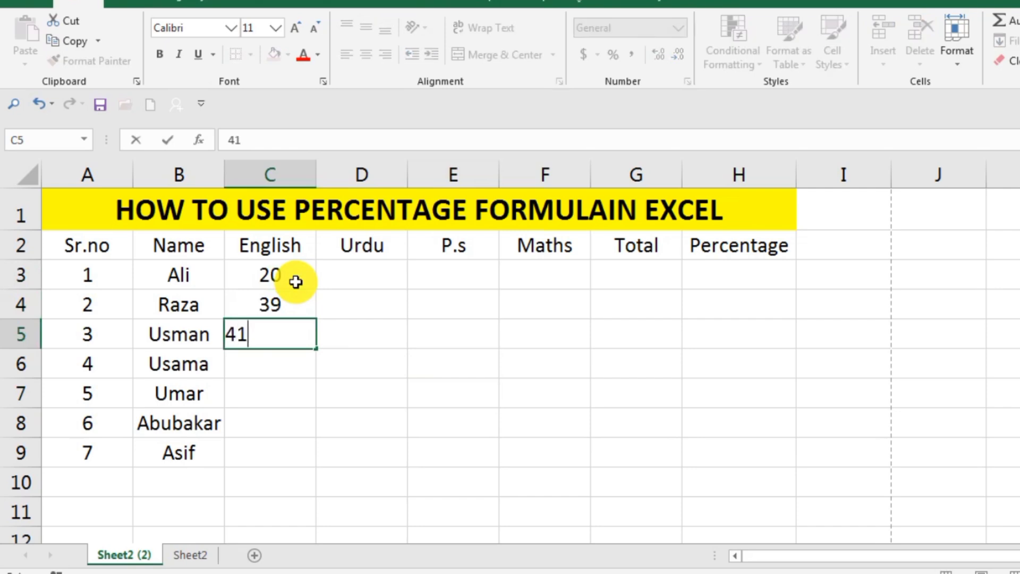
{"action": "key", "text": "Return"}
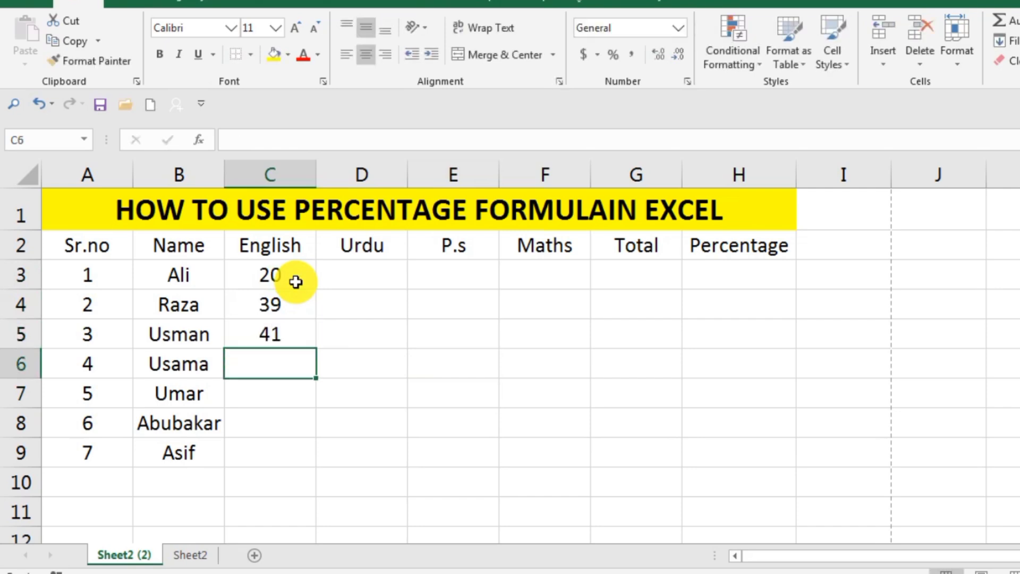
{"action": "type", "text": "34"}
{"action": "key", "text": "Return"}
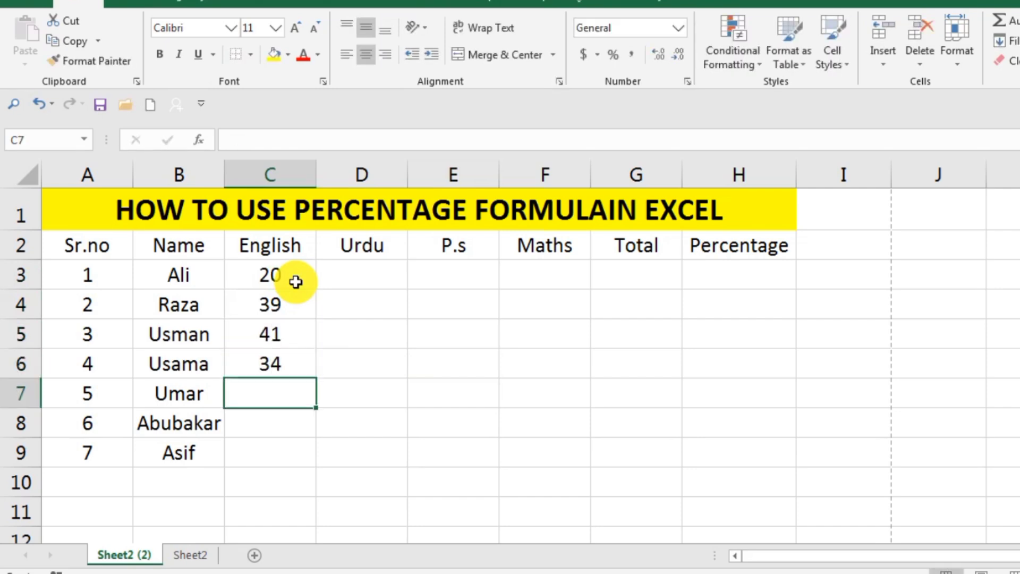
{"action": "type", "text": "53"}
{"action": "key", "text": "Return"}
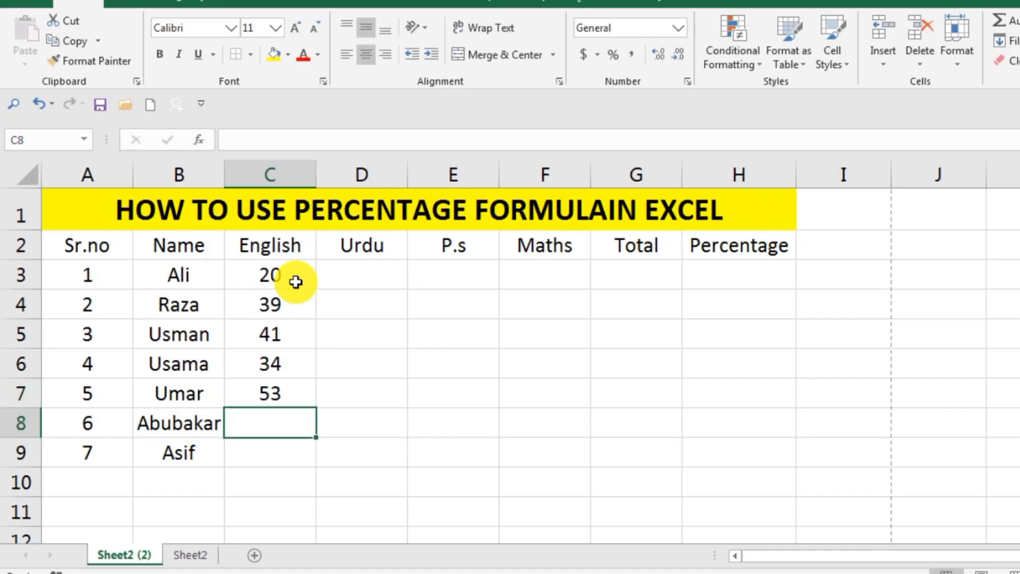
{"action": "type", "text": "22"}
{"action": "key", "text": "Return"}
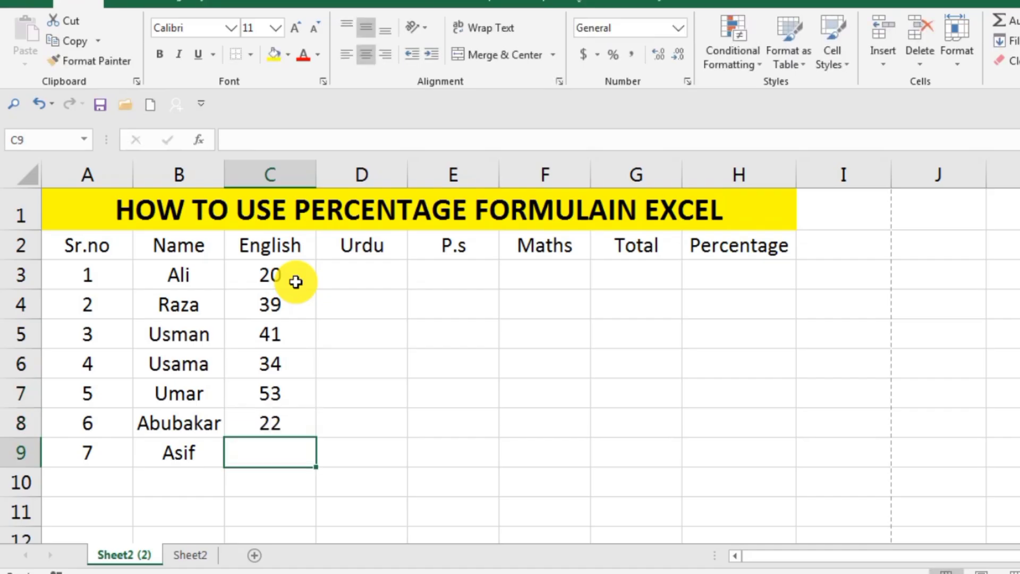
{"action": "type", "text": "64"}
{"action": "key", "text": "Return"}
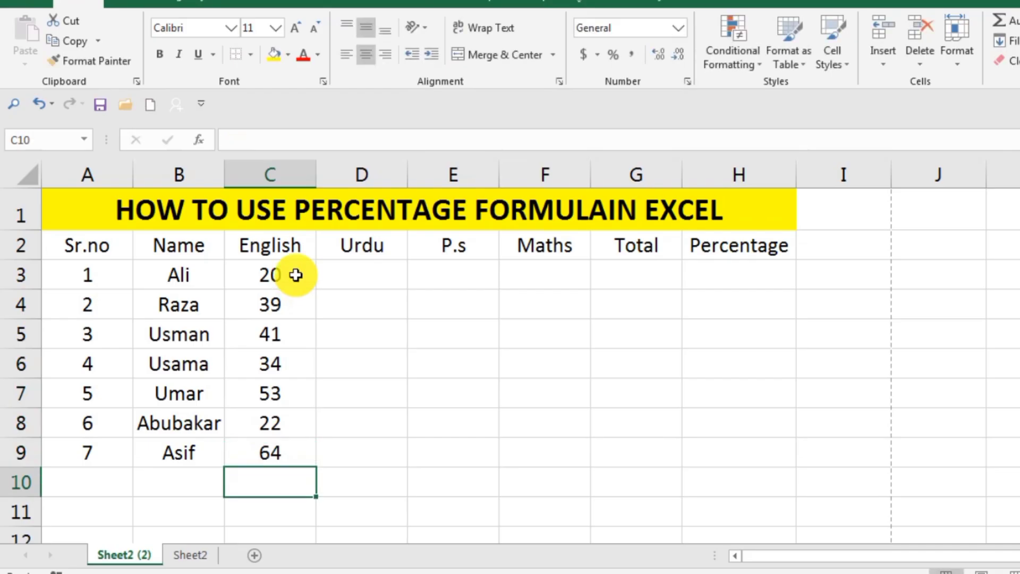
Step: Enter the Urdu marks 54, 34, 64, 54, 66, 47 and 99 in cells D3 to D9
{"action": "left_click", "coordinate": [383, 273]}
{"action": "double_click", "coordinate": [381, 275]}
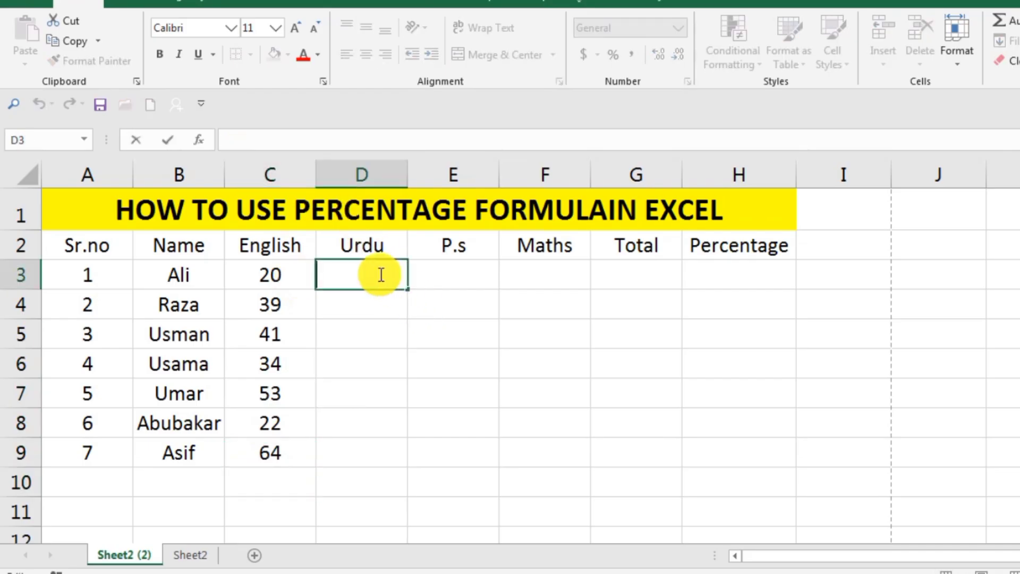
{"action": "type", "text": "54"}
{"action": "key", "text": "Return"}
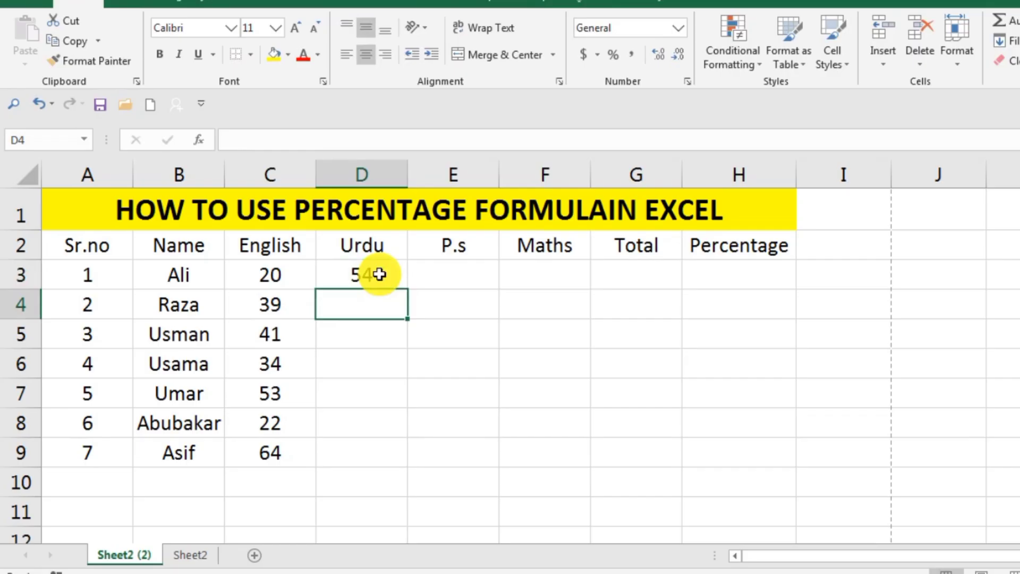
{"action": "type", "text": "34"}
{"action": "key", "text": "Return"}
{"action": "type", "text": "64"}
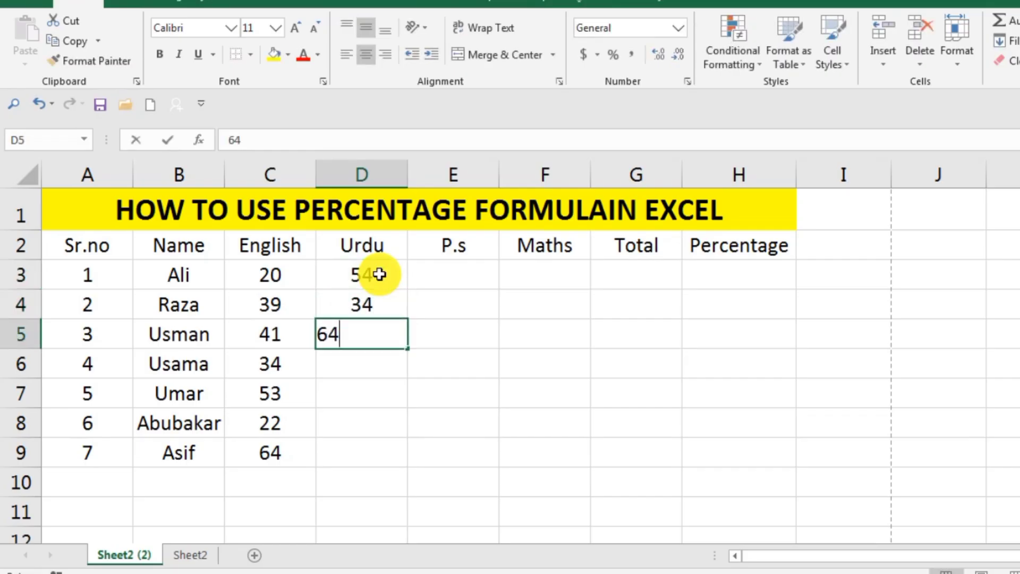
{"action": "key", "text": "Return"}
{"action": "type", "text": "5"}
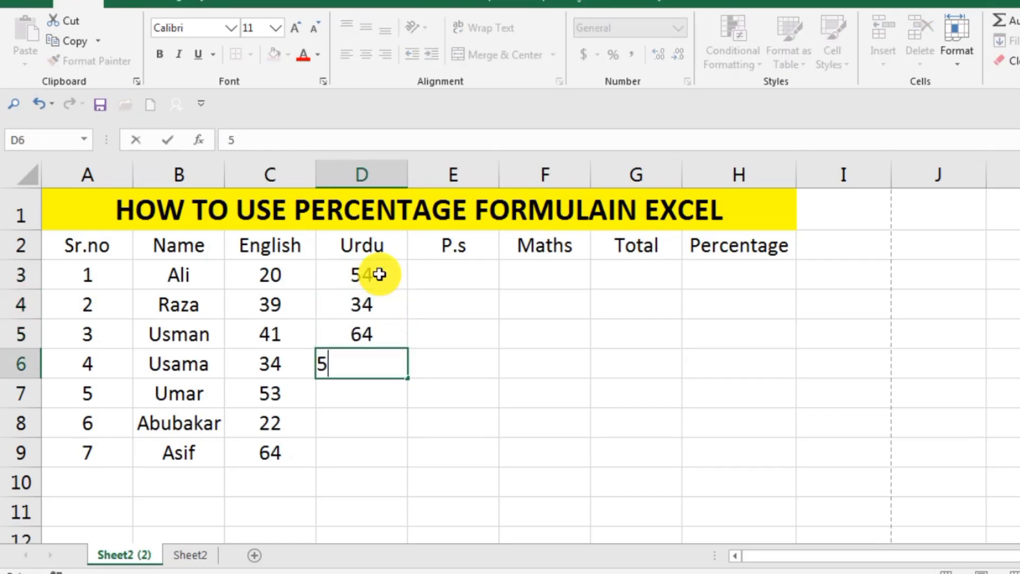
{"action": "type", "text": "4\\"}
{"action": "key", "text": "BackSpace"}
{"action": "key", "text": "Return"}
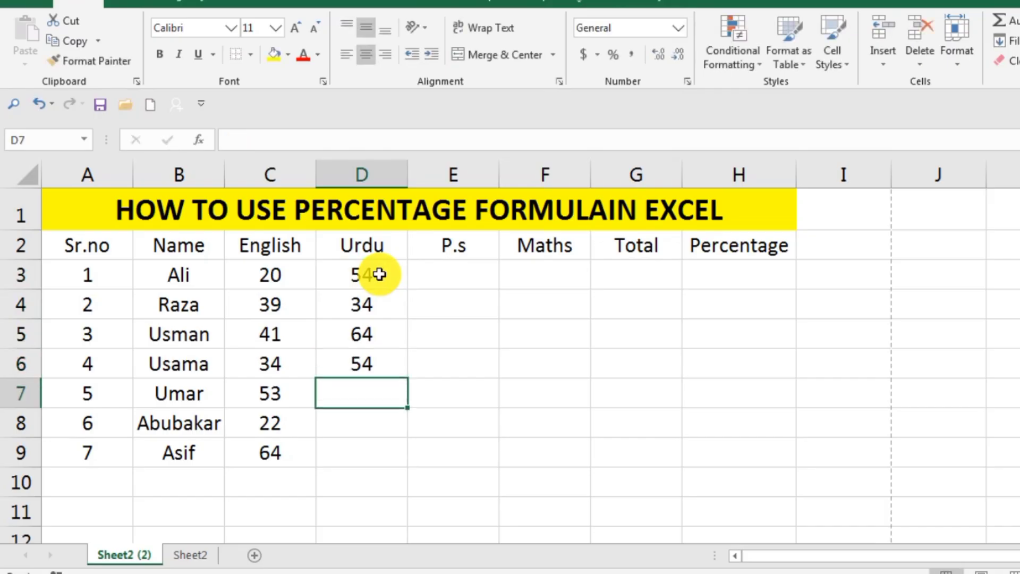
{"action": "type", "text": "66"}
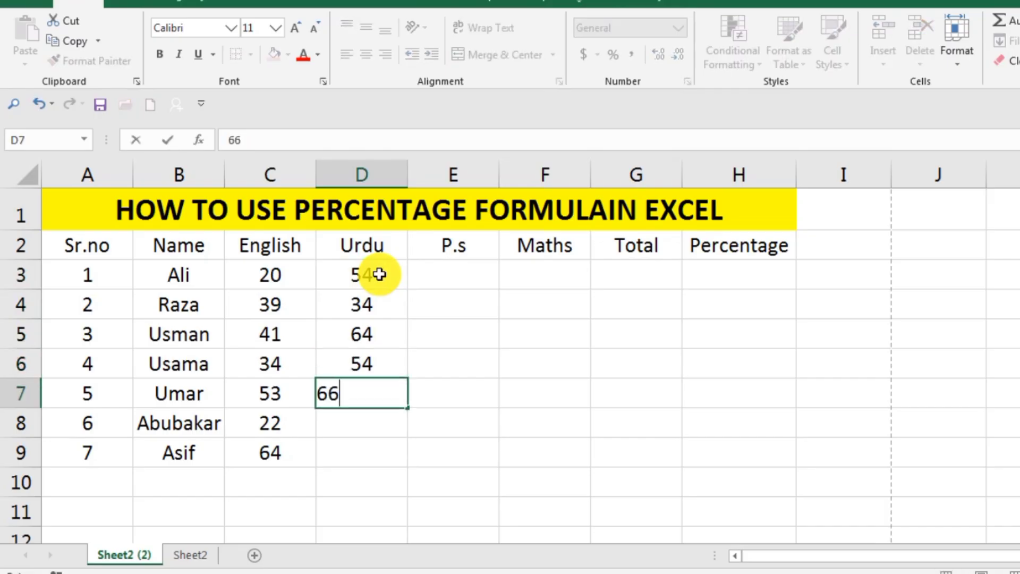
{"action": "key", "text": "Return"}
{"action": "type", "text": "4"}
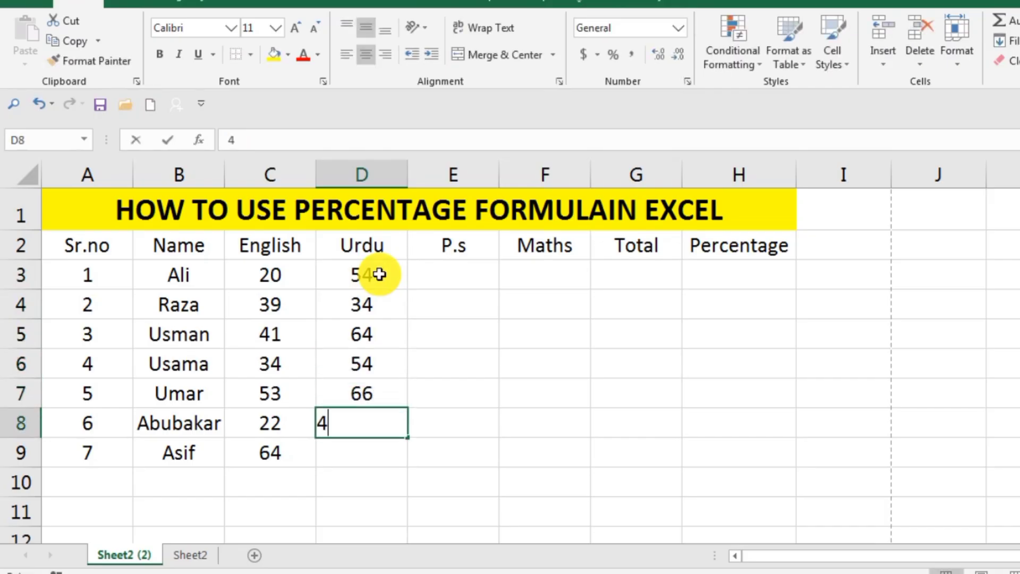
{"action": "type", "text": "7"}
{"action": "key", "text": "Return"}
{"action": "type", "text": "99"}
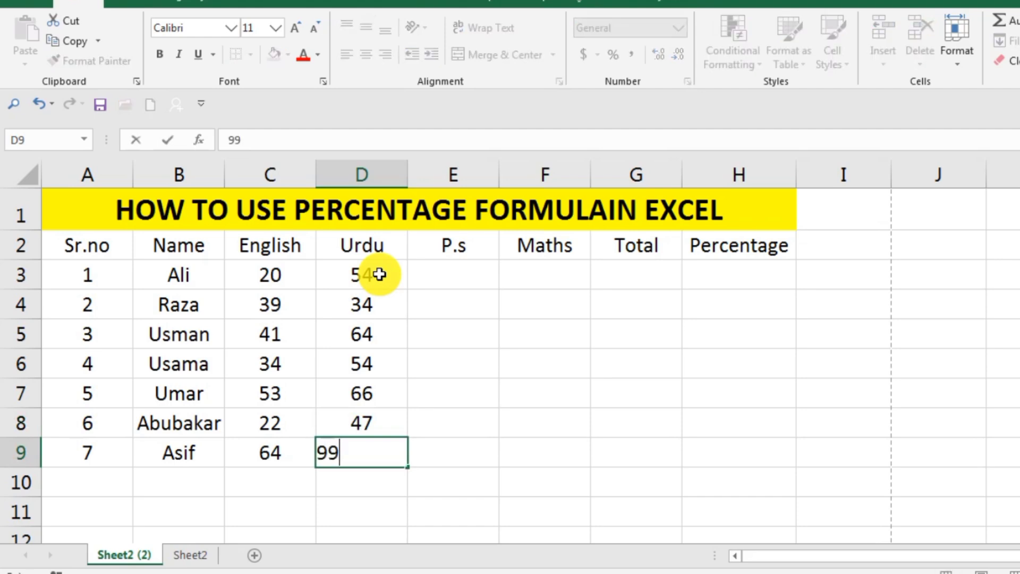
{"action": "key", "text": "Return"}
{"action": "left_click", "coordinate": [423, 332]}
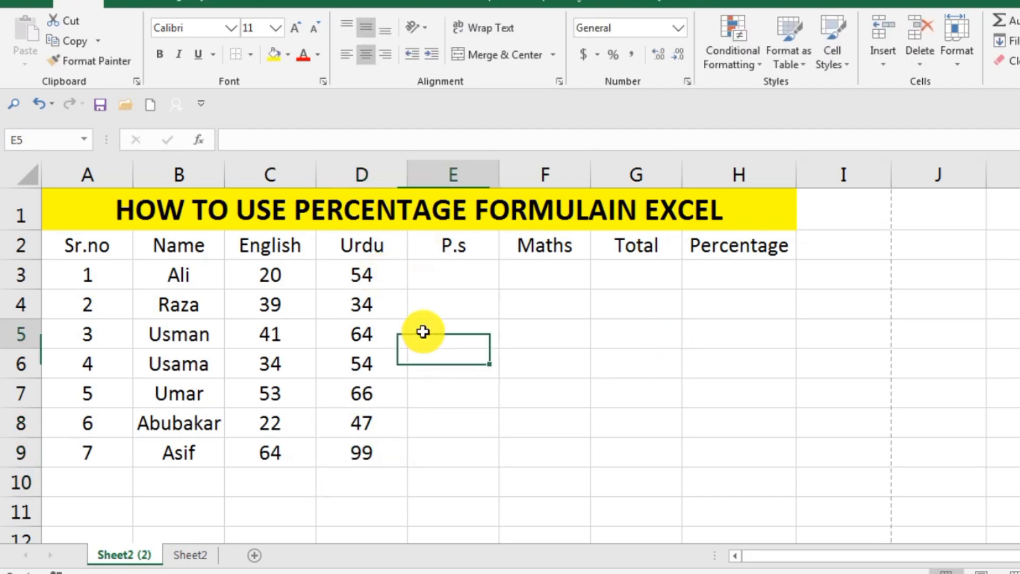
Step: Clear all the English and Urdu marks in the range C3:D9
{"action": "left_click", "coordinate": [283, 274]}
{"action": "left_click_drag", "start_coordinate": [295, 301], "coordinate": [387, 440]}
{"action": "key", "text": "BackSpace"}
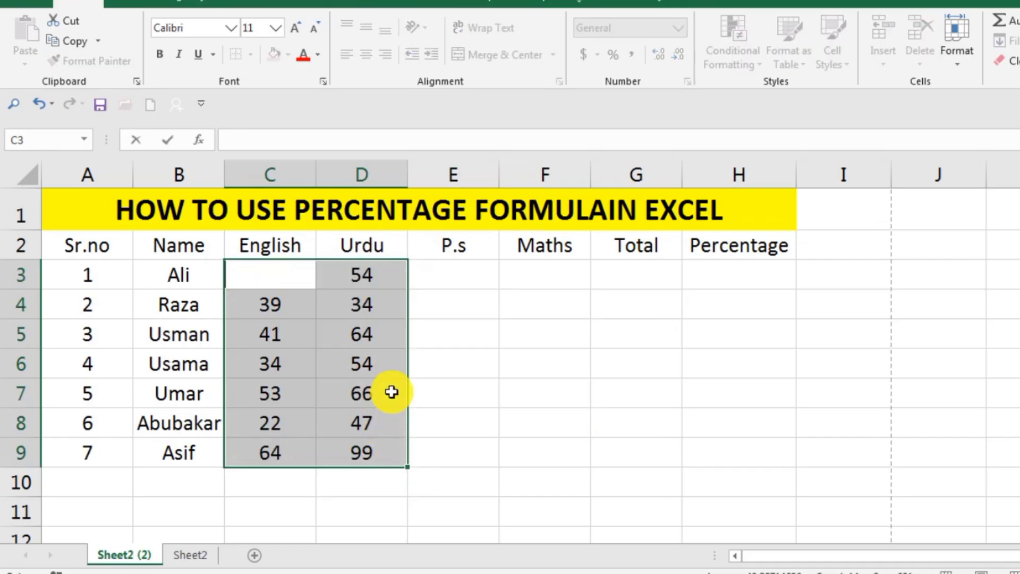
{"action": "left_click", "coordinate": [414, 357]}
{"action": "left_click_drag", "start_coordinate": [305, 275], "coordinate": [364, 445]}
{"action": "key", "text": "Delete"}
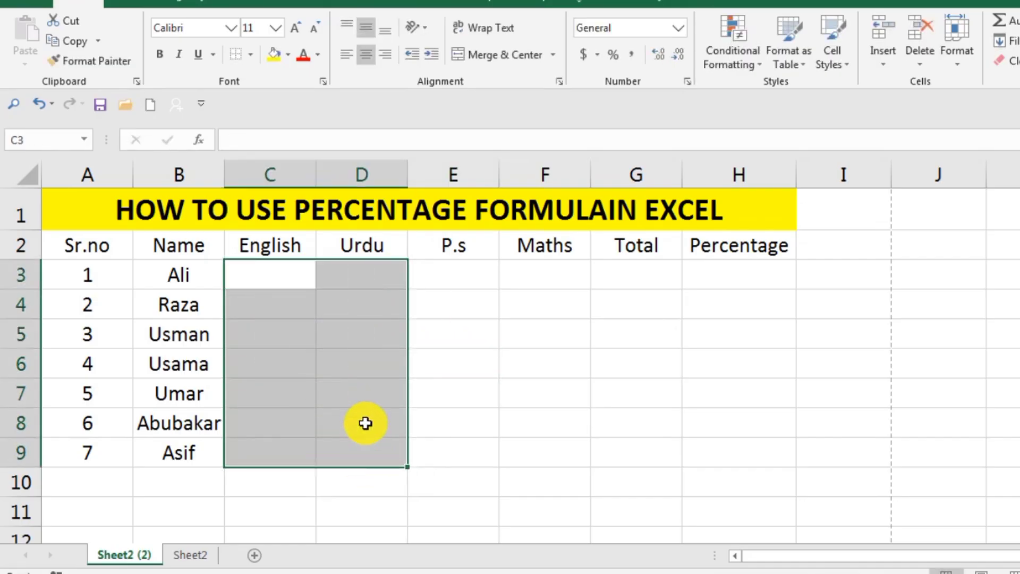
{"action": "left_click", "coordinate": [556, 302]}
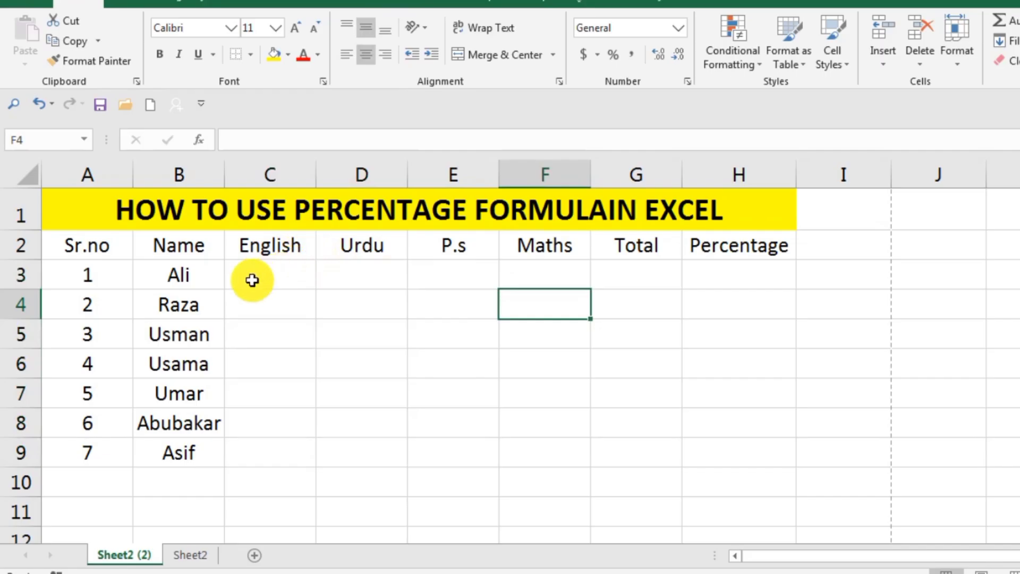
Step: Fill the four subject columns in the range C3:F9 with the formula =RANDBETWEEN(15,99)
{"action": "left_click_drag", "start_coordinate": [255, 276], "coordinate": [526, 458]}
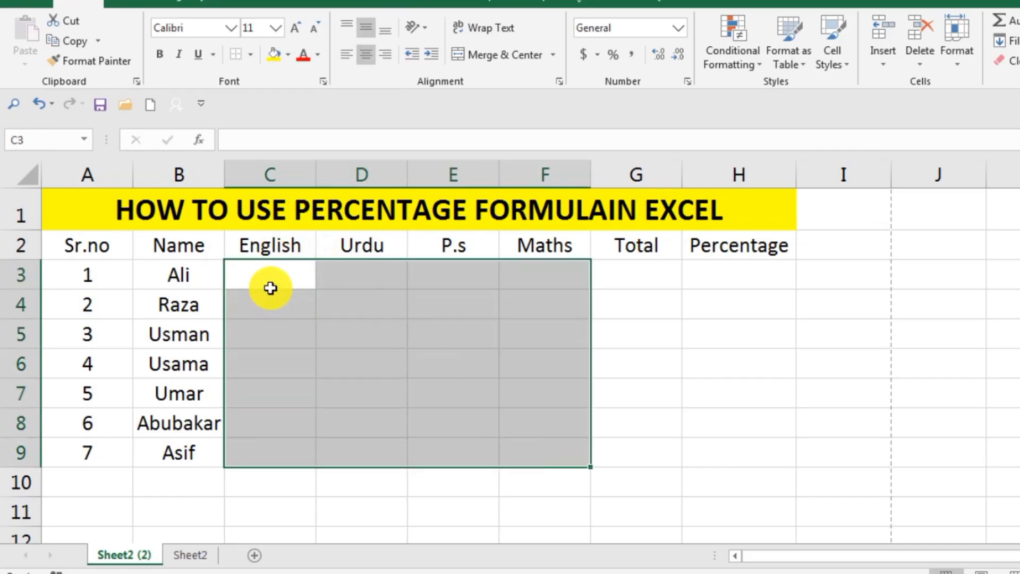
{"action": "type", "text": "="}
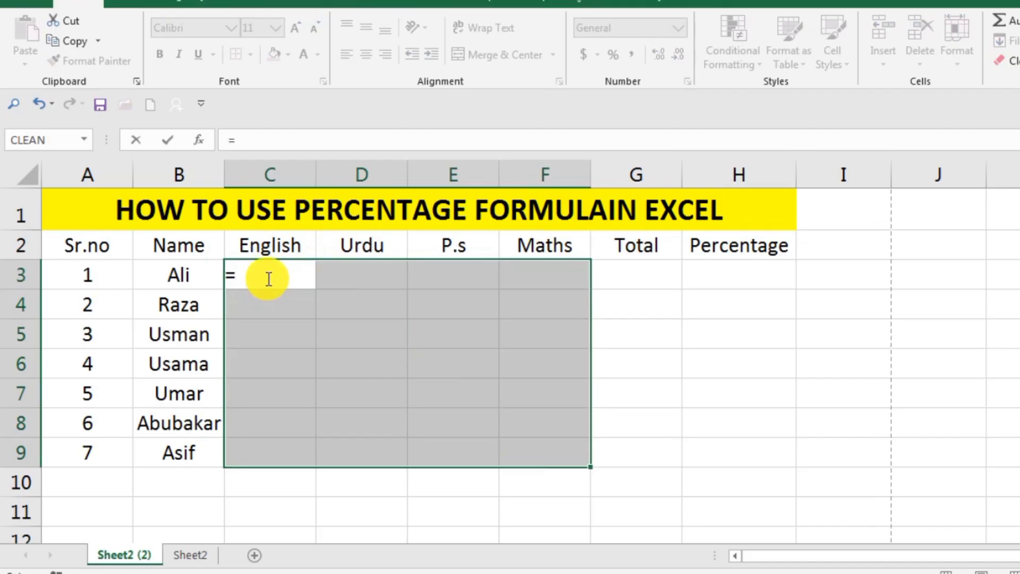
{"action": "type", "text": "rand"}
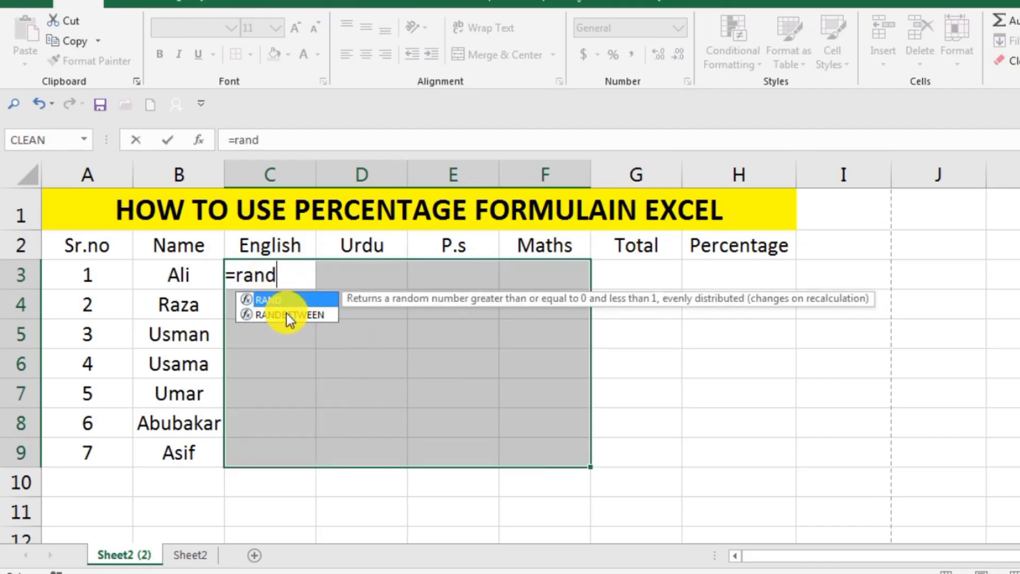
{"action": "left_click", "coordinate": [286, 313]}
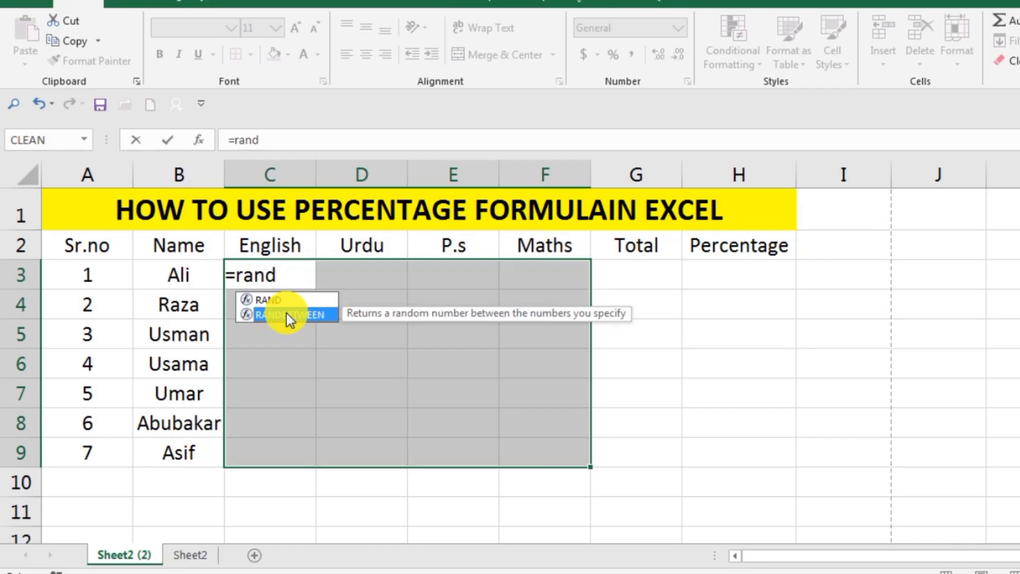
{"action": "double_click", "coordinate": [285, 313]}
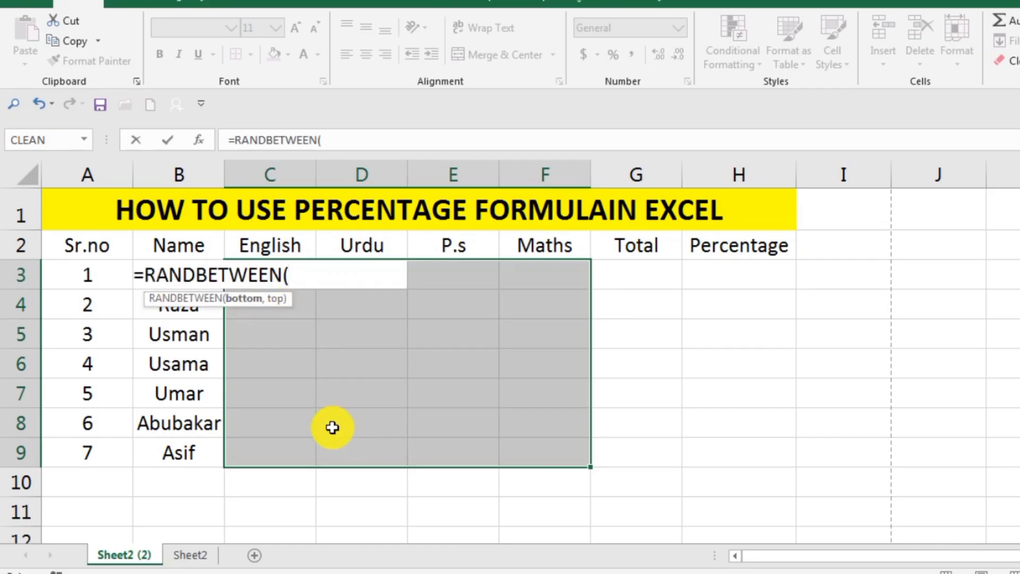
{"action": "type", "text": "15,"}
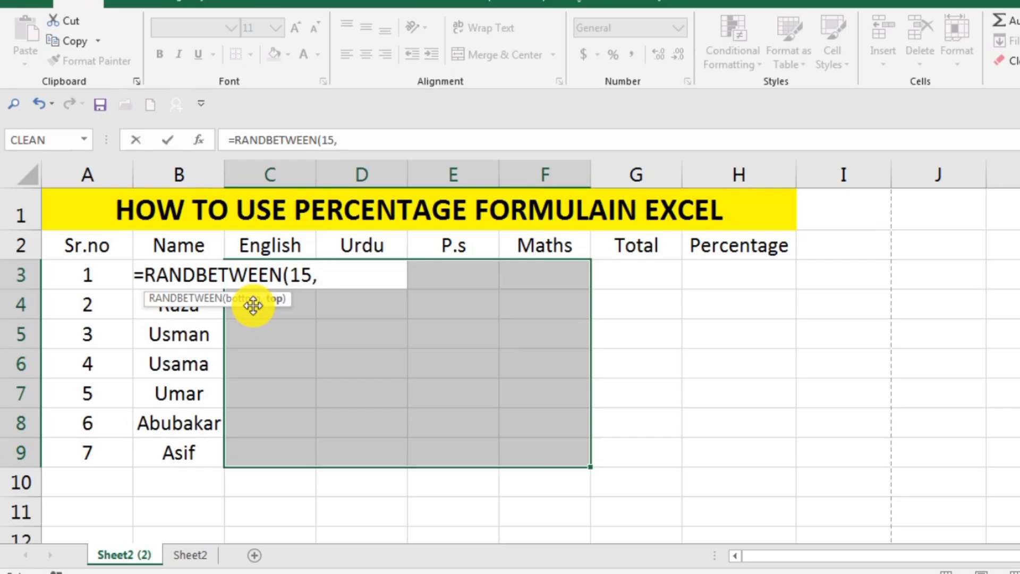
{"action": "type", "text": "99"}
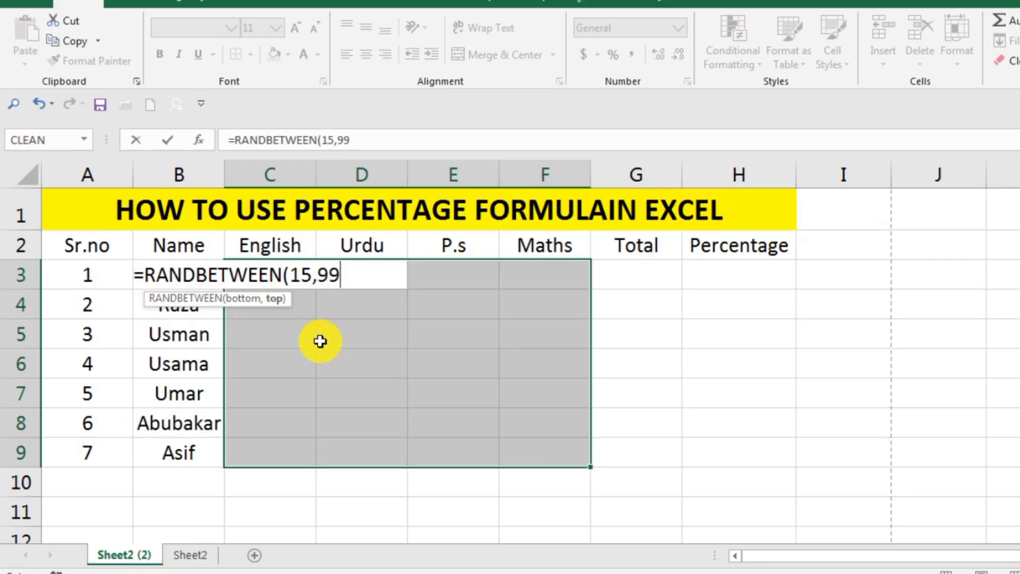
{"action": "type", "text": ")"}
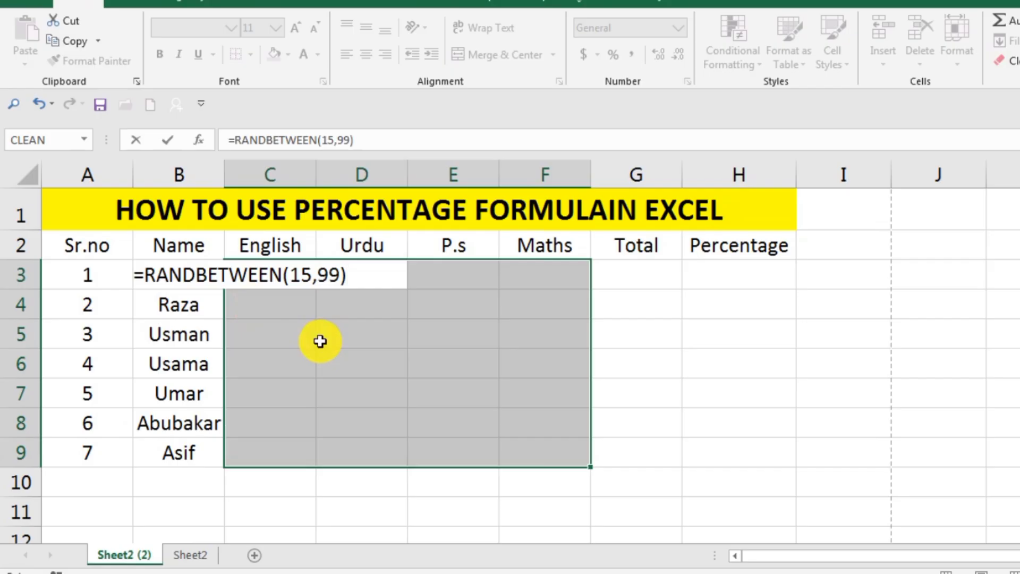
{"action": "key", "text": "ctrl+Return"}
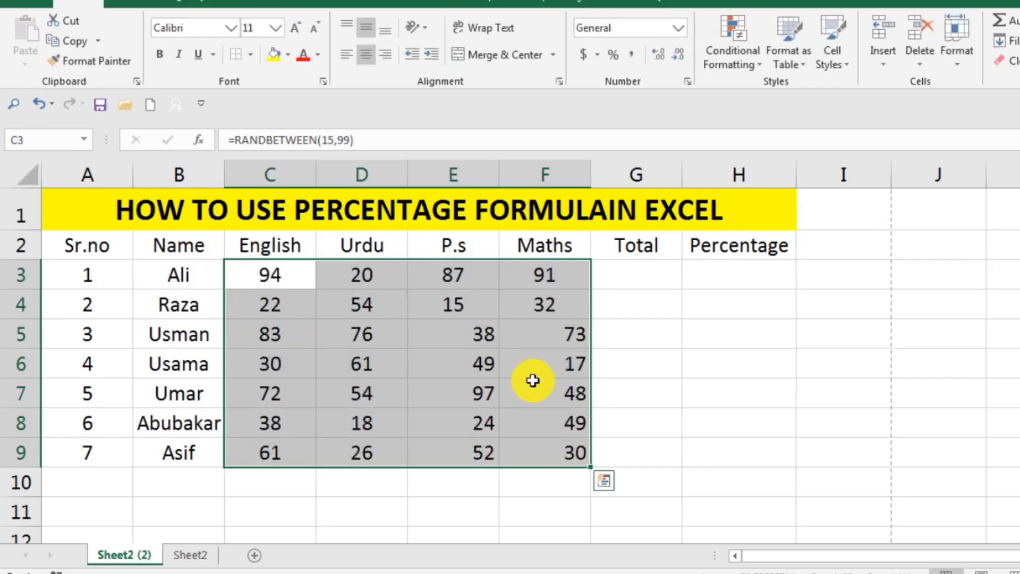
Step: Center the marks in the range C3:F9 horizontally
{"action": "left_click", "coordinate": [761, 335]}
{"action": "left_click_drag", "start_coordinate": [266, 278], "coordinate": [531, 448]}
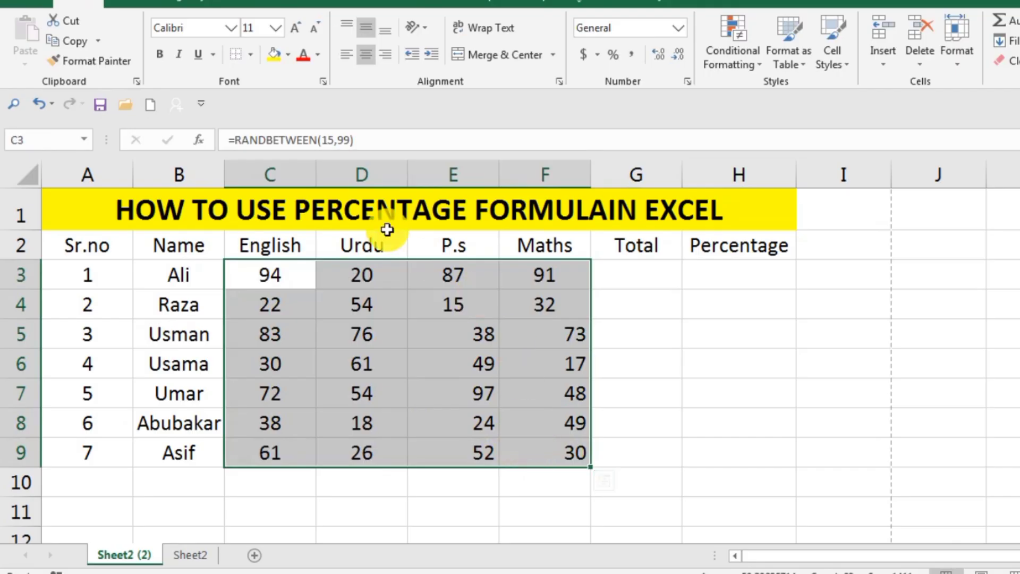
{"action": "left_click", "coordinate": [365, 54]}
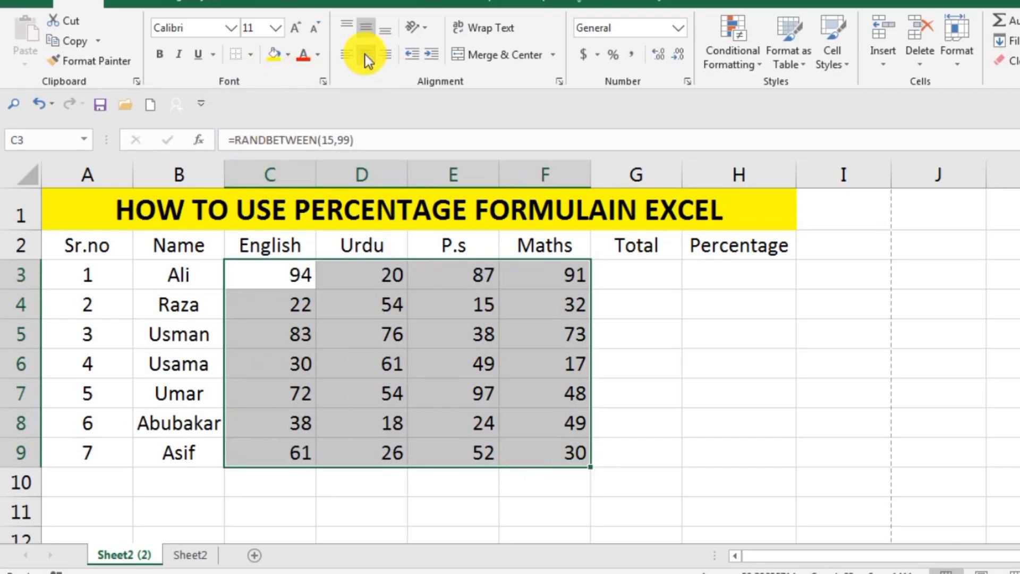
{"action": "left_click", "coordinate": [365, 54]}
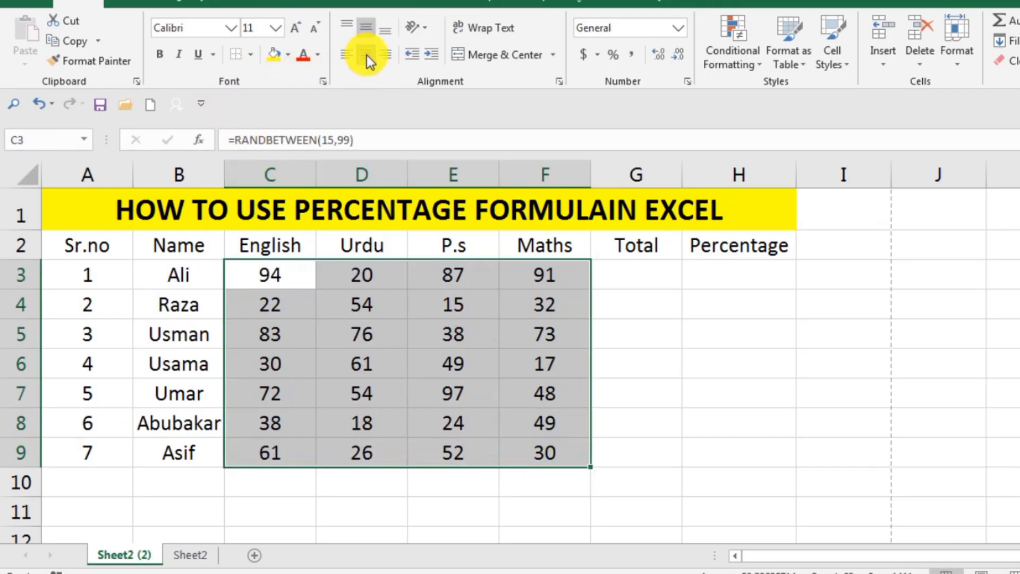
{"action": "left_click", "coordinate": [651, 333]}
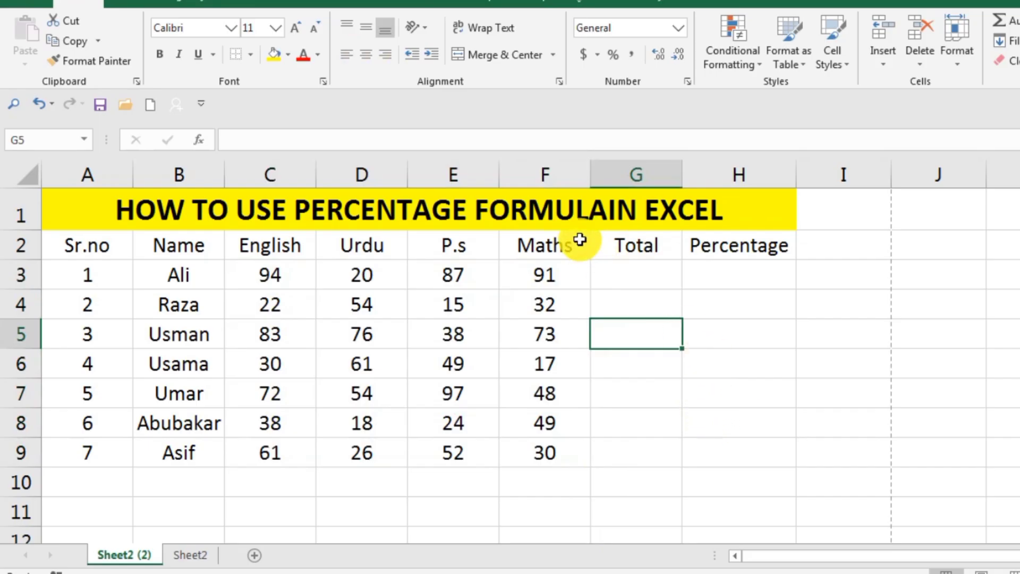
Step: Enter the formula =sum(C3:F3) in cell G3 of the Total column
{"action": "left_click", "coordinate": [643, 277]}
{"action": "double_click", "coordinate": [643, 277]}
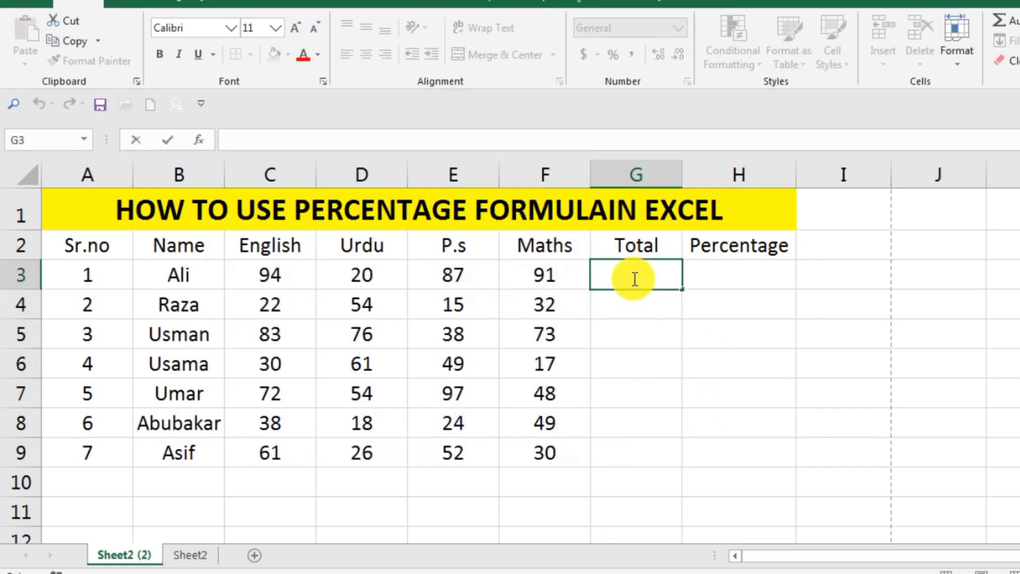
{"action": "type", "text": "="}
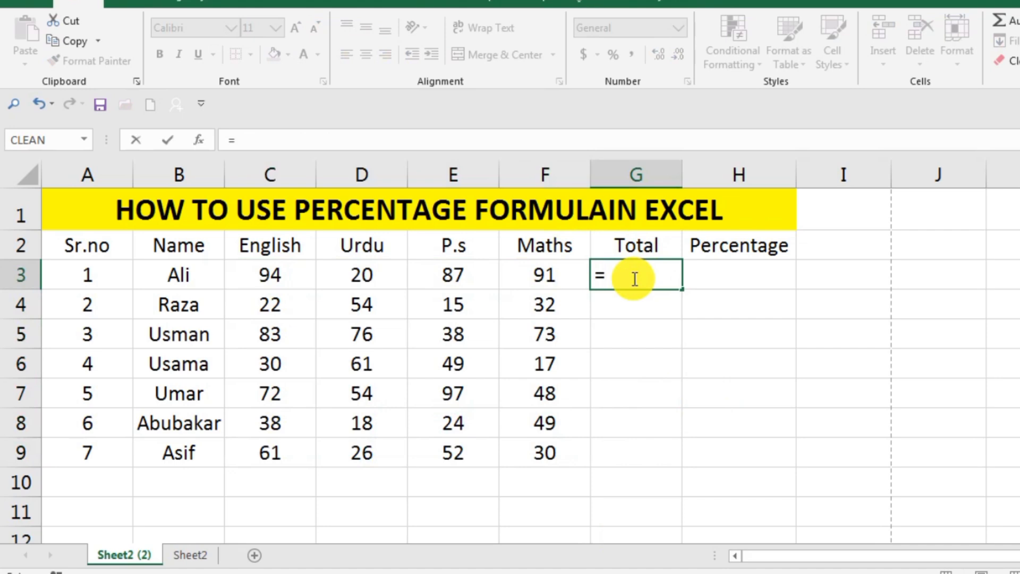
{"action": "type", "text": "sum"}
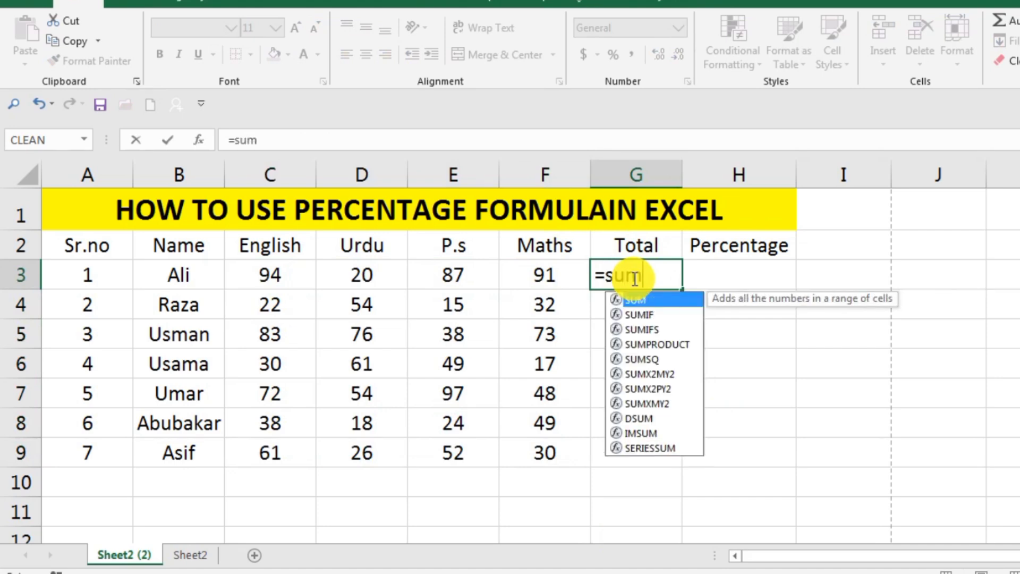
{"action": "type", "text": "("}
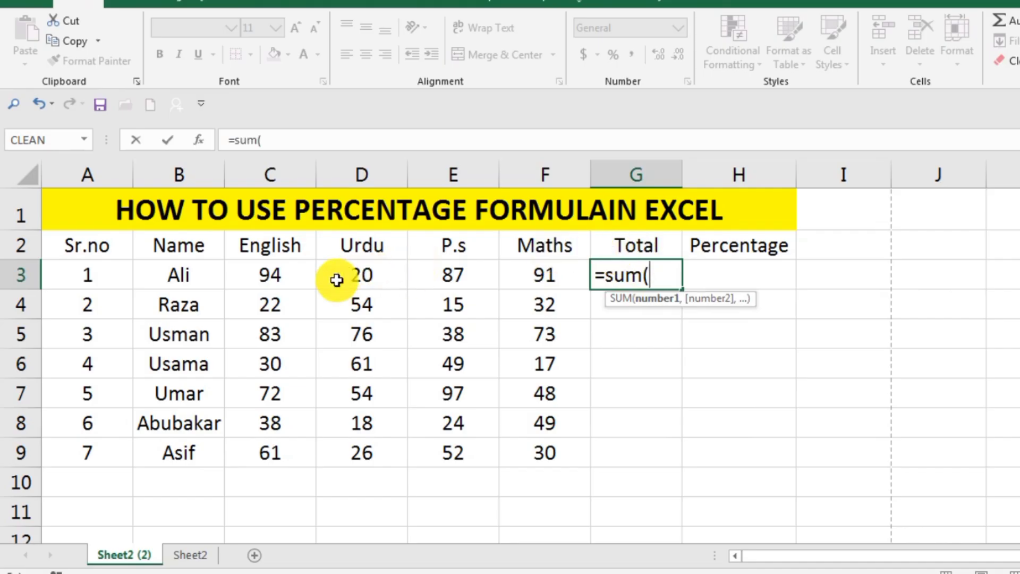
{"action": "left_click_drag", "start_coordinate": [285, 278], "coordinate": [521, 273]}
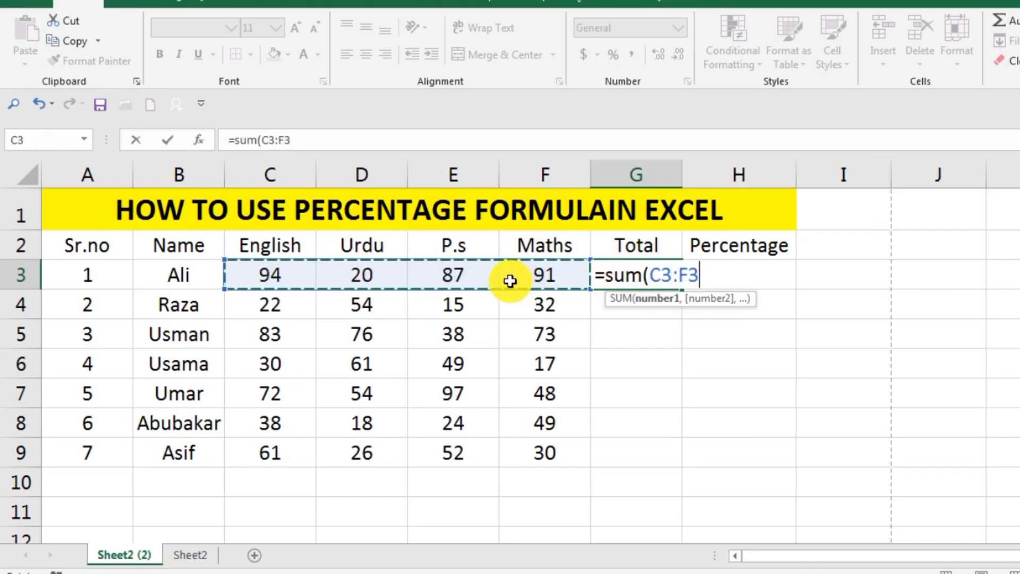
{"action": "type", "text": ")"}
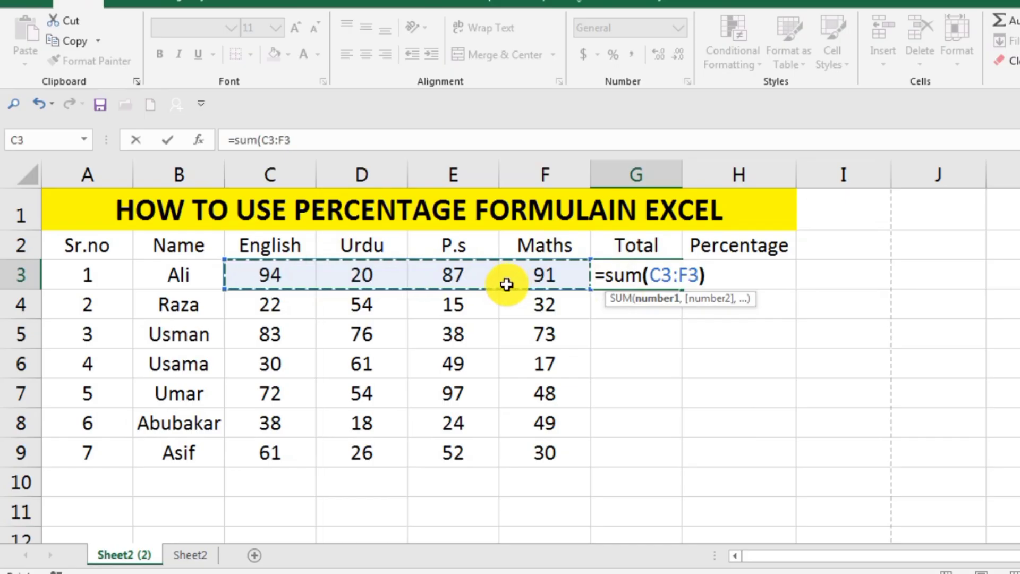
{"action": "key", "text": "Return"}
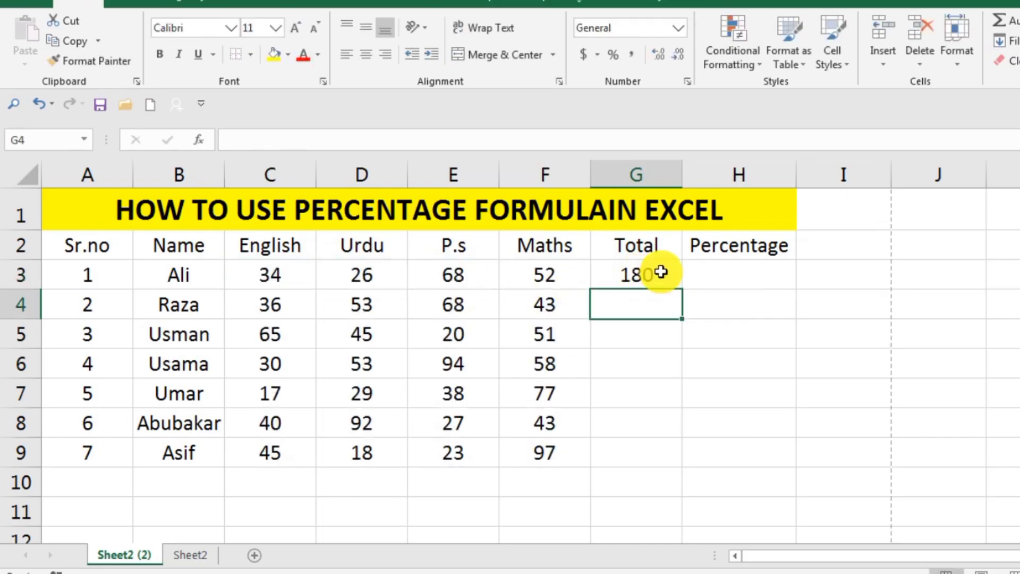
Step: Delete the total formula from cell G3 and select the Urdu mark in cell D4
{"action": "left_click", "coordinate": [651, 277]}
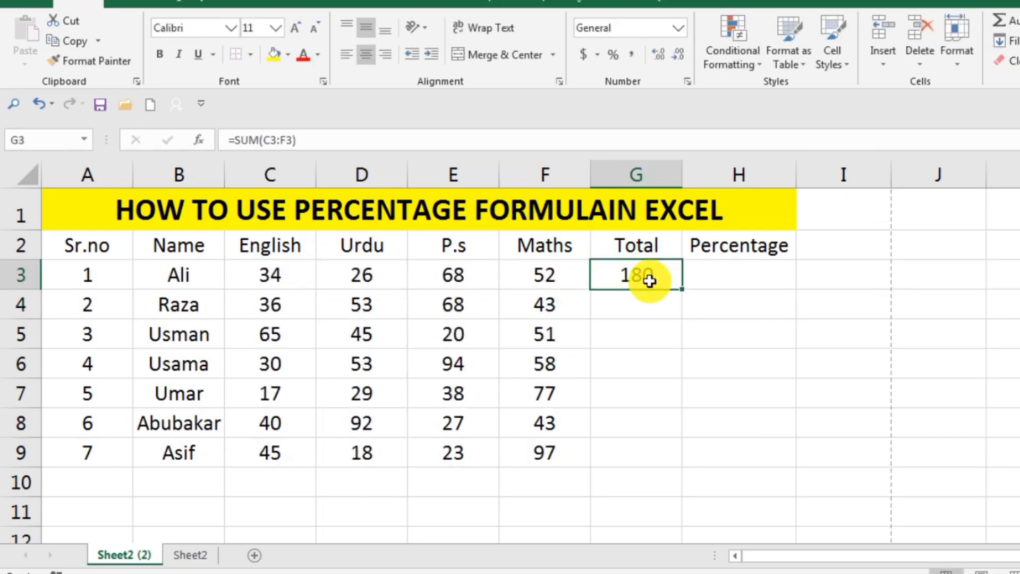
{"action": "key", "text": "Delete"}
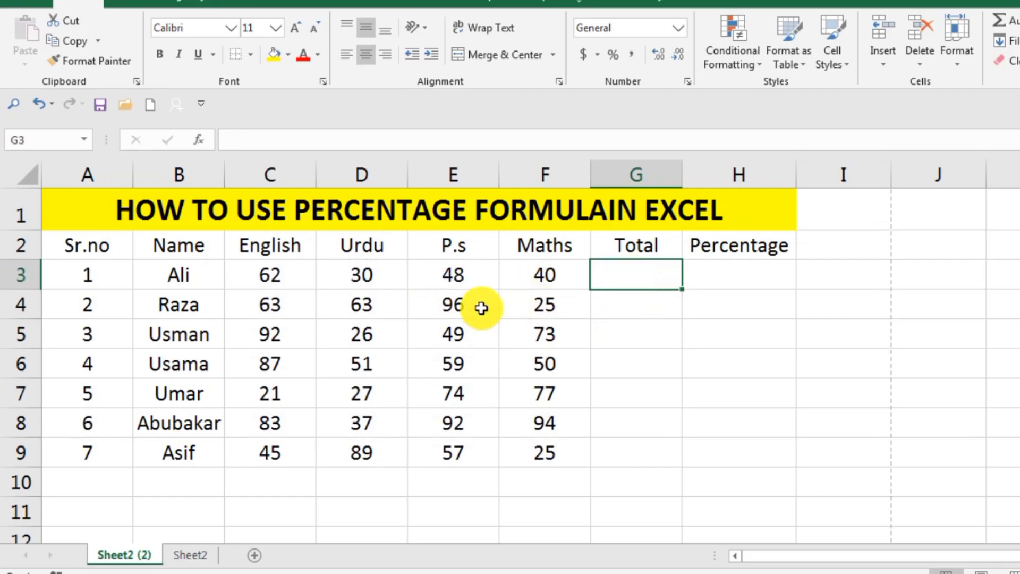
{"action": "left_click", "coordinate": [366, 304]}
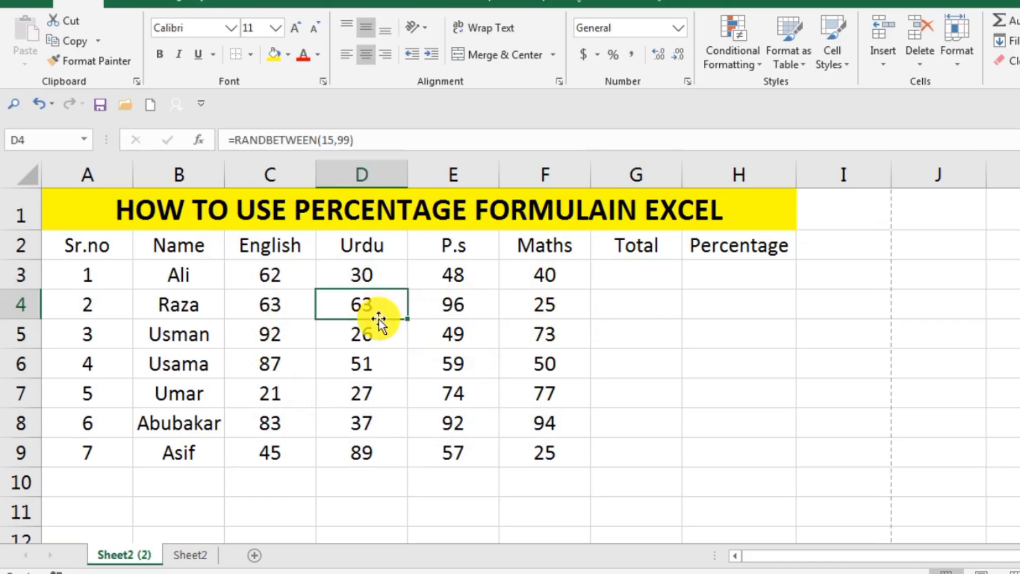
Step: Set the Urdu mark in cell D4 to 67
{"action": "type", "text": "67"}
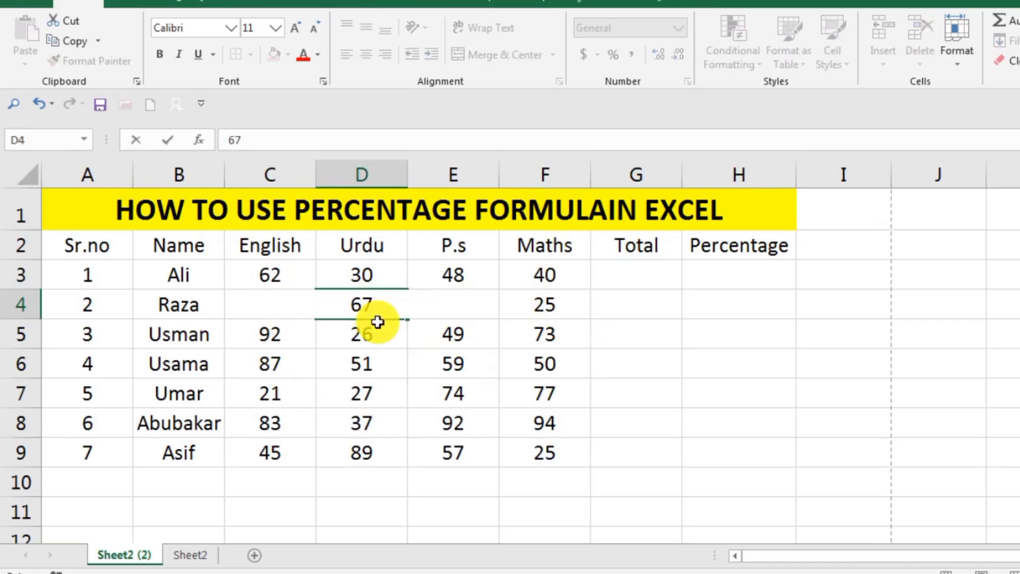
{"action": "key", "text": "Return"}
{"action": "left_click", "coordinate": [633, 340]}
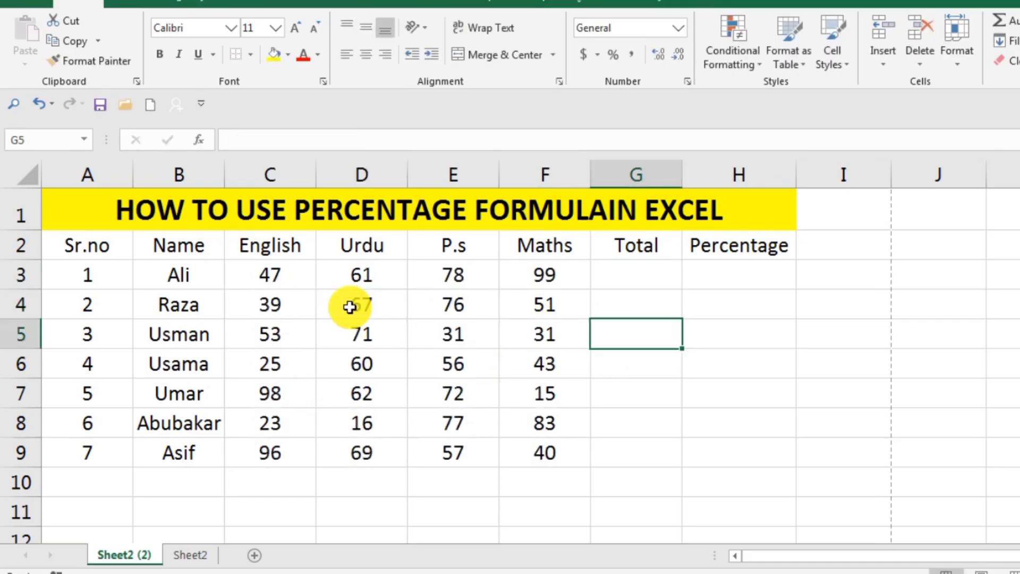
Step: Replace the random-number formulas in the range C3:F9 with their static values by copying and pasting only Values in place
{"action": "left_click_drag", "start_coordinate": [256, 276], "coordinate": [542, 452]}
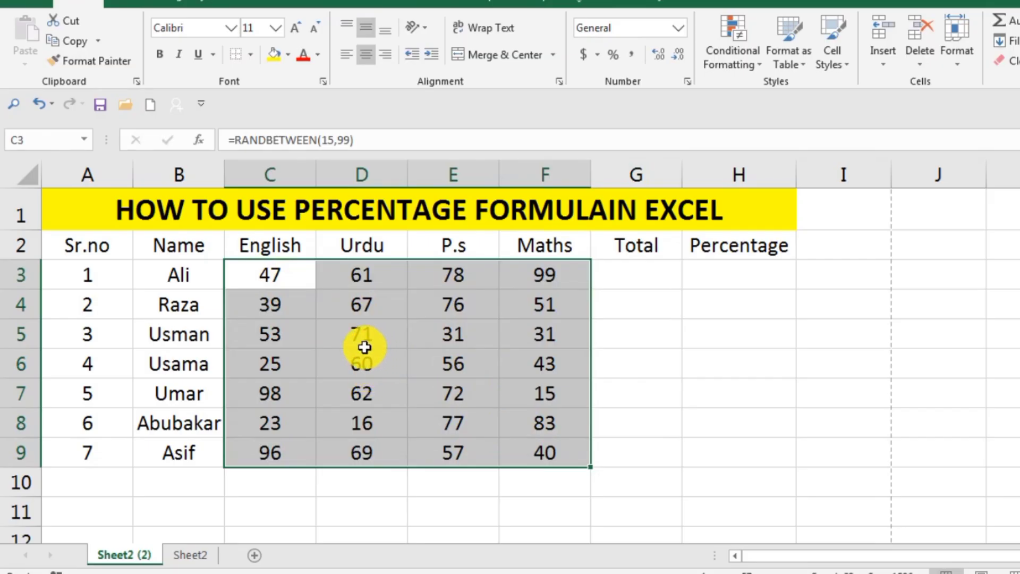
{"action": "right_click", "coordinate": [408, 343]}
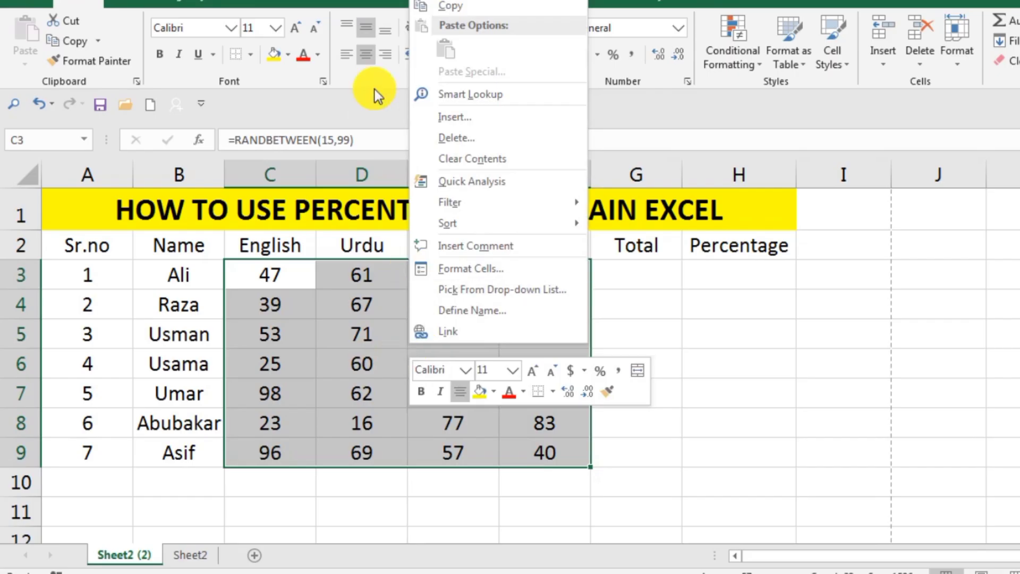
{"action": "left_click", "coordinate": [441, 7]}
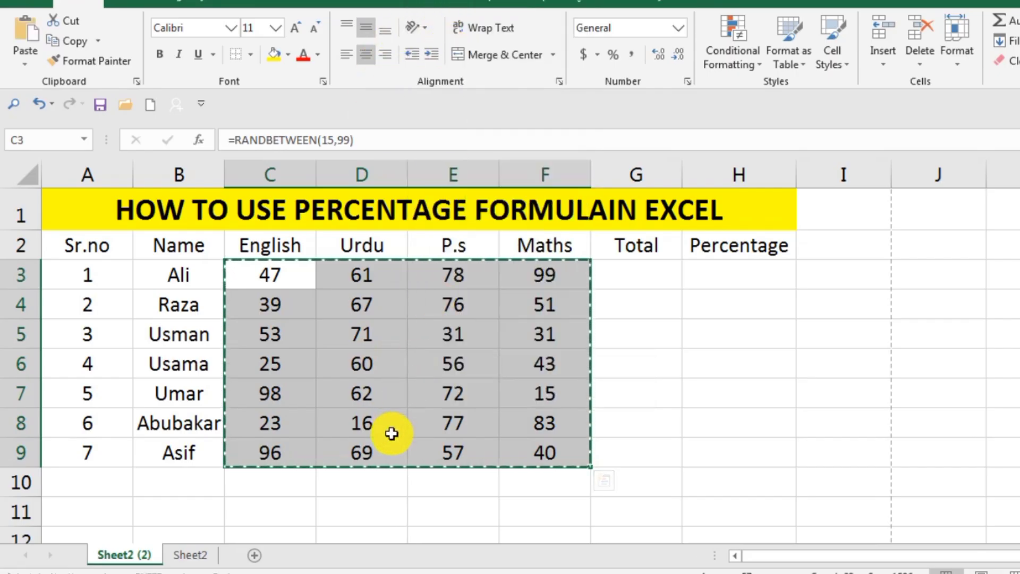
{"action": "right_click", "coordinate": [381, 349]}
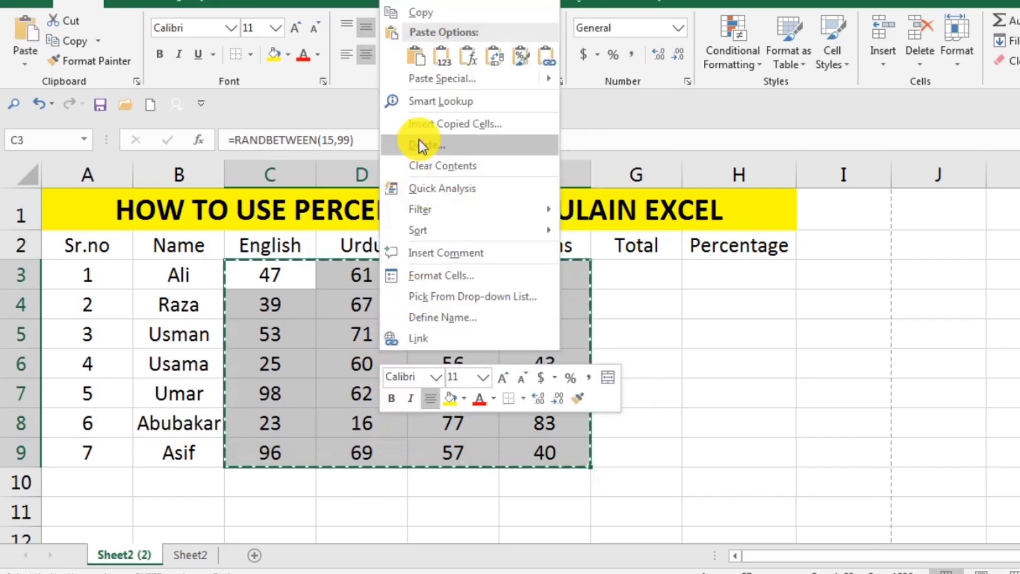
{"action": "left_click", "coordinate": [428, 79]}
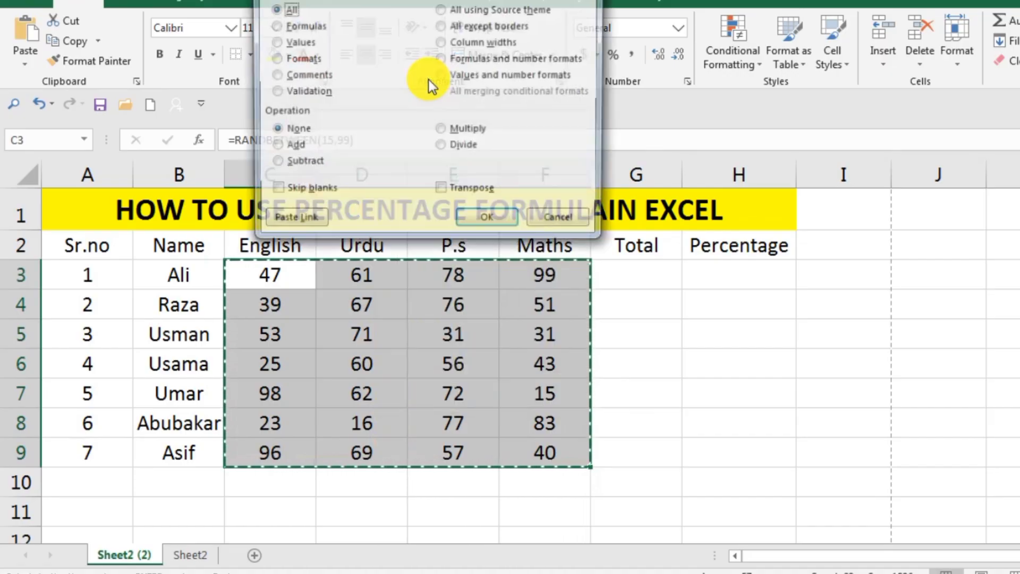
{"action": "left_click", "coordinate": [286, 42]}
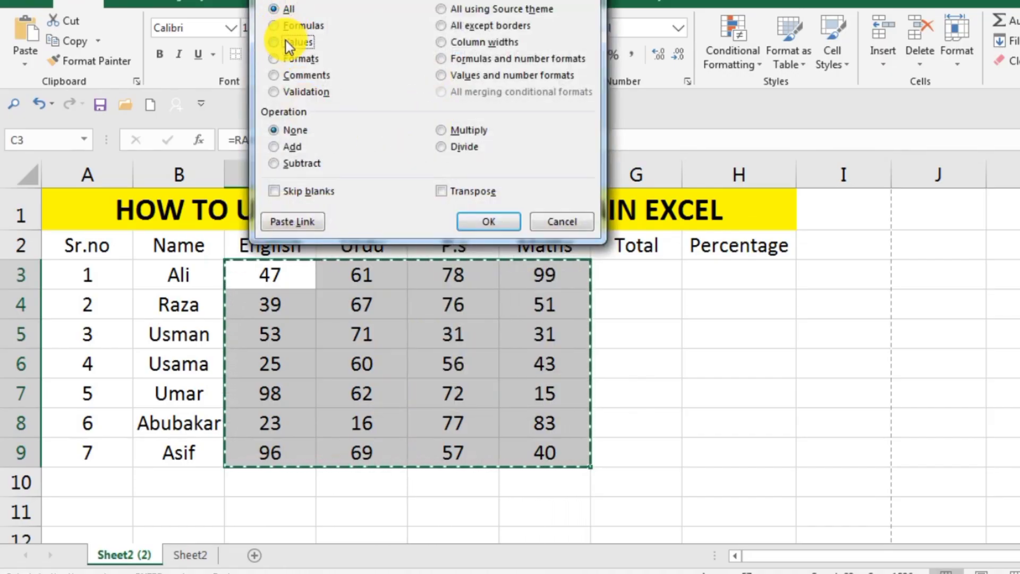
{"action": "left_click", "coordinate": [488, 221]}
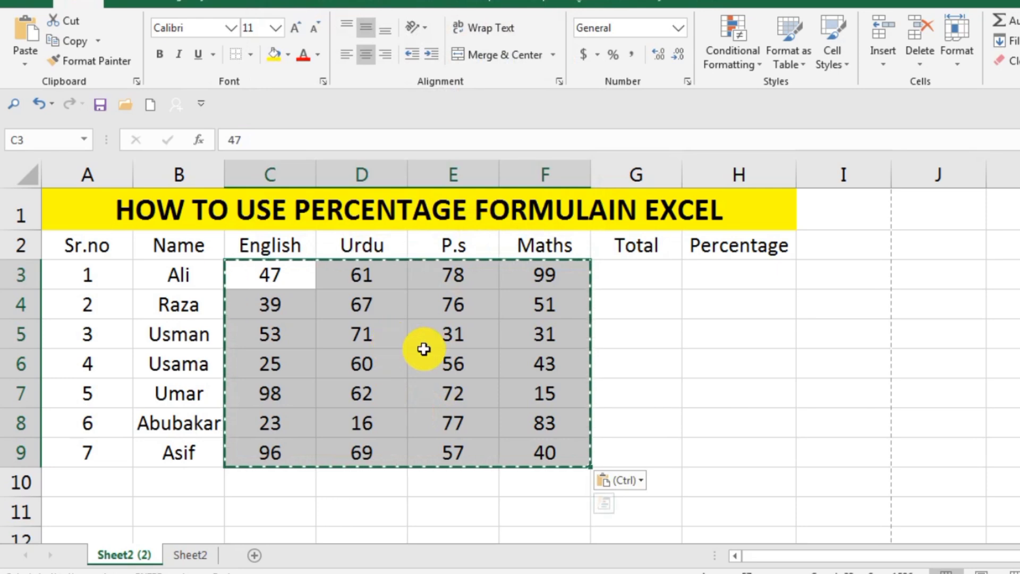
{"action": "key", "text": "Escape"}
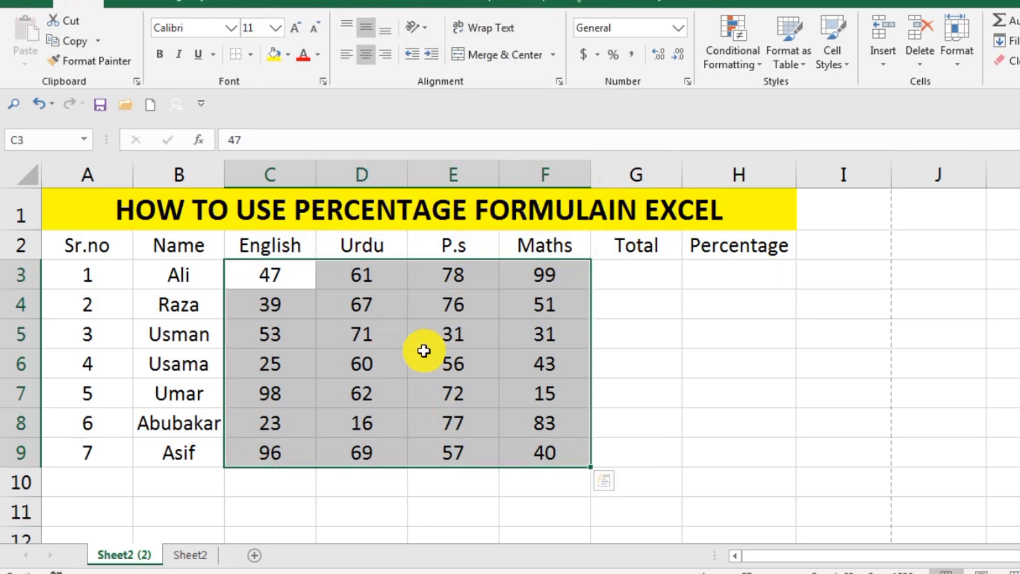
Step: Set the P.s mark in cell E5 to 30
{"action": "left_click", "coordinate": [423, 350]}
{"action": "key", "text": "Up"}
{"action": "key", "text": "Up"}
{"action": "key", "text": "Up"}
{"action": "key", "text": "Up"}
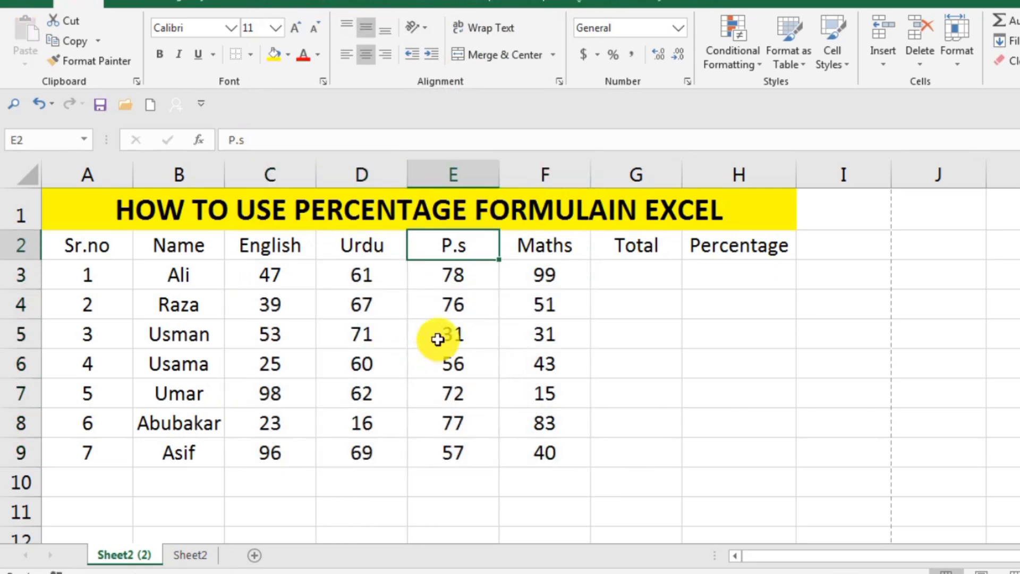
{"action": "double_click", "coordinate": [438, 339]}
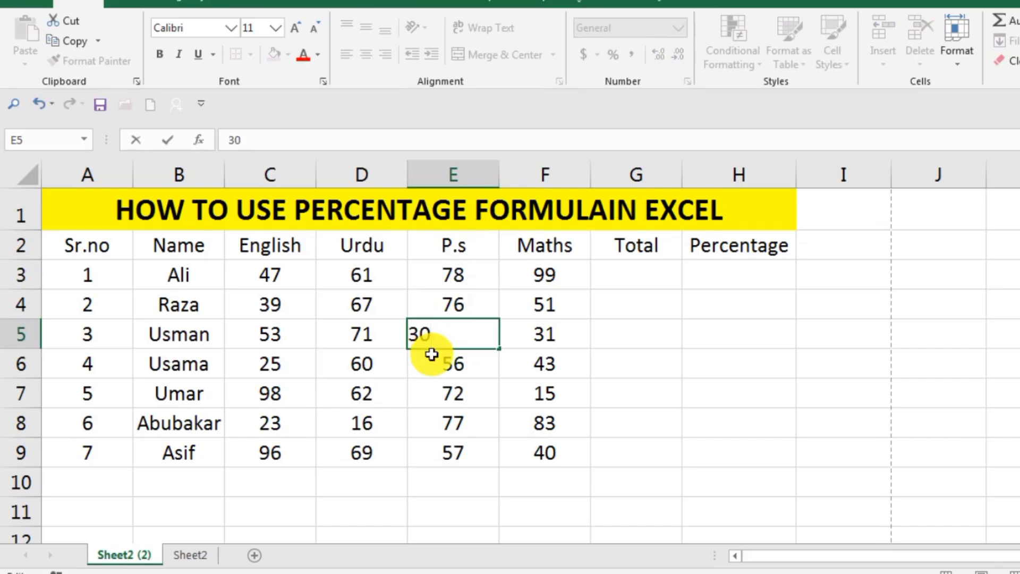
{"action": "key", "text": "Return"}
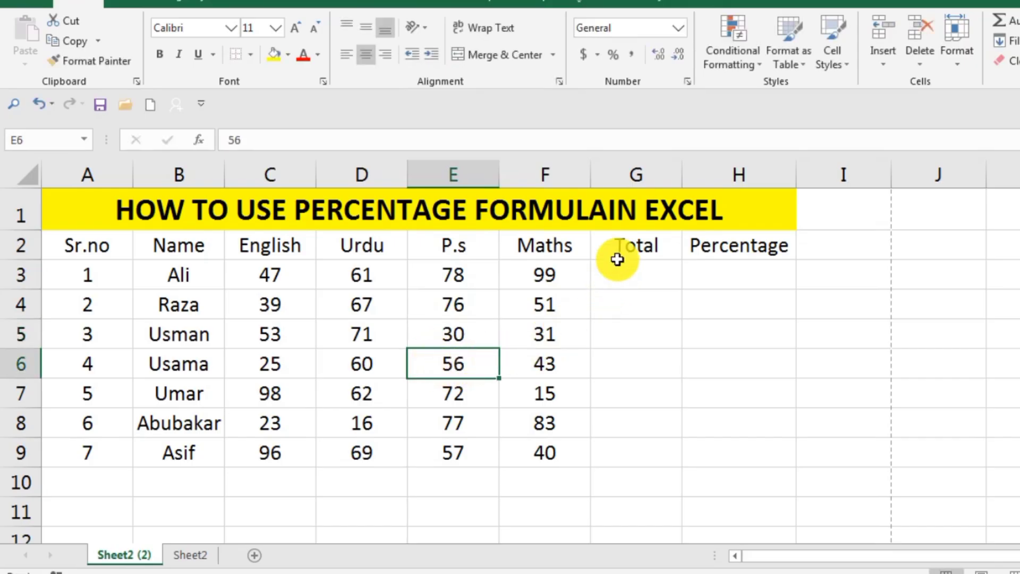
Step: Total the first student's four subject marks in cell G3 with the formula =sum(C3:F3)
{"action": "double_click", "coordinate": [616, 276]}
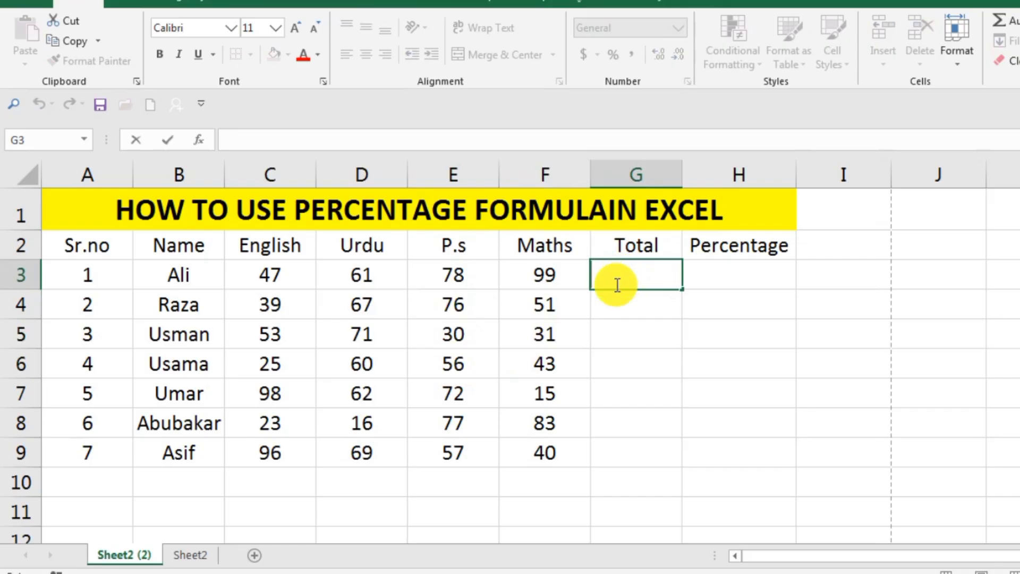
{"action": "type", "text": "="}
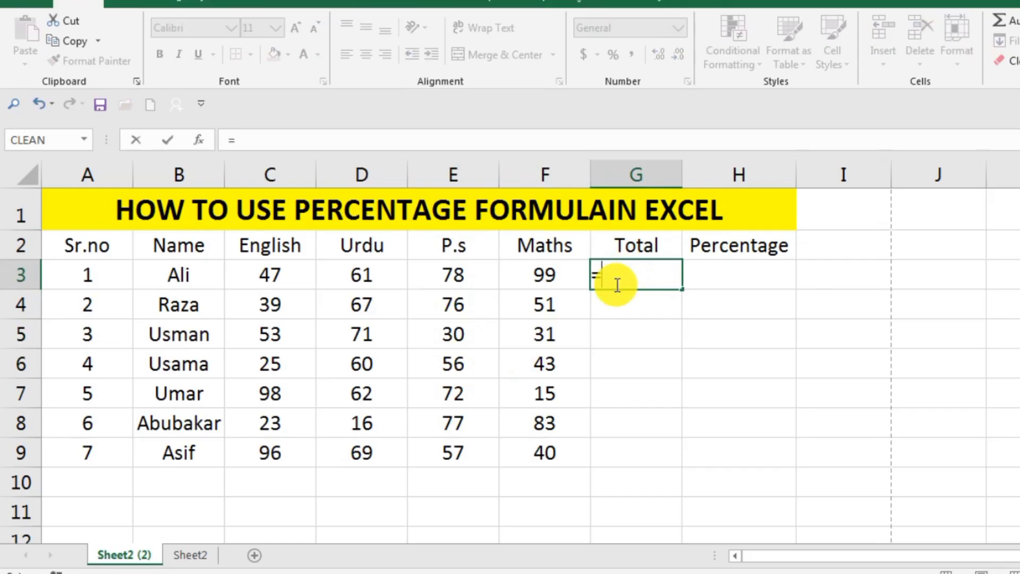
{"action": "type", "text": "a"}
{"action": "key", "text": "BackSpace"}
{"action": "type", "text": "sum"}
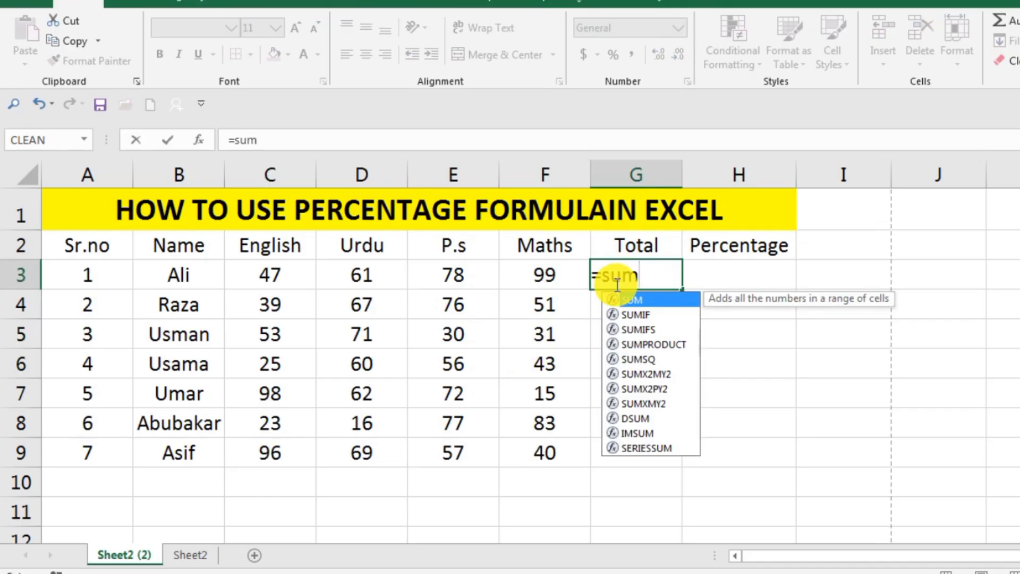
{"action": "type", "text": "("}
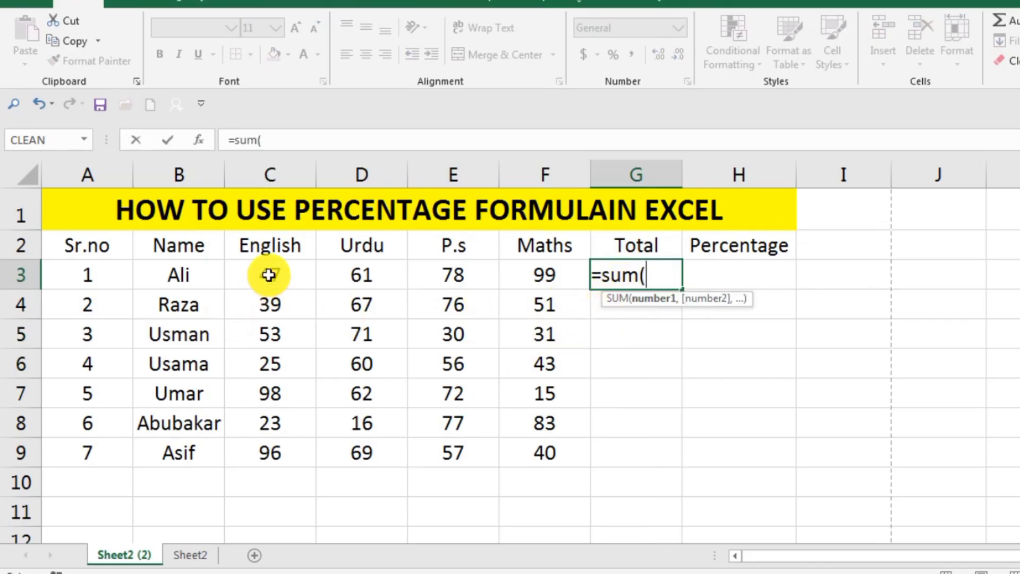
{"action": "left_click_drag", "start_coordinate": [268, 275], "coordinate": [535, 266]}
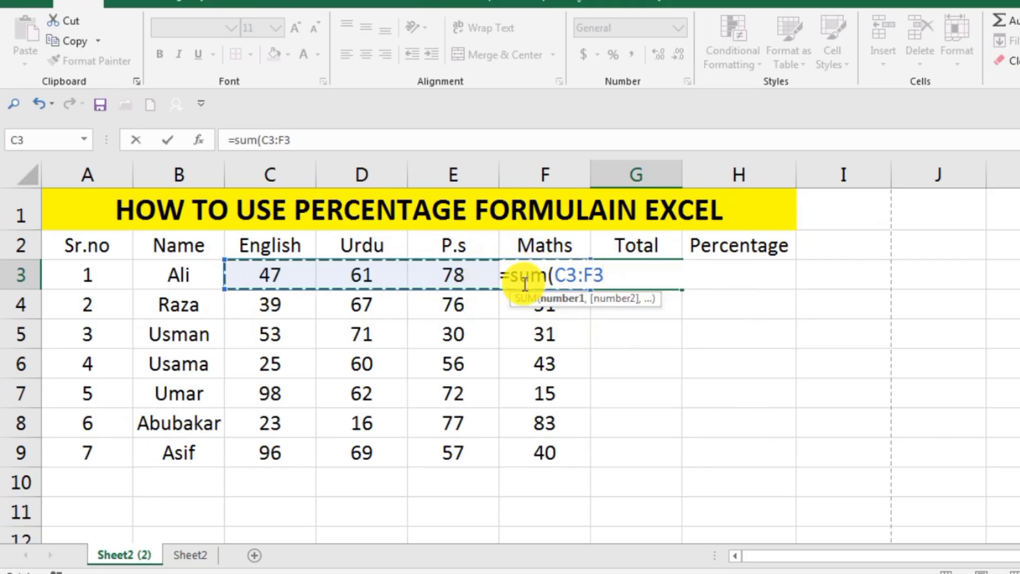
{"action": "type", "text": ")"}
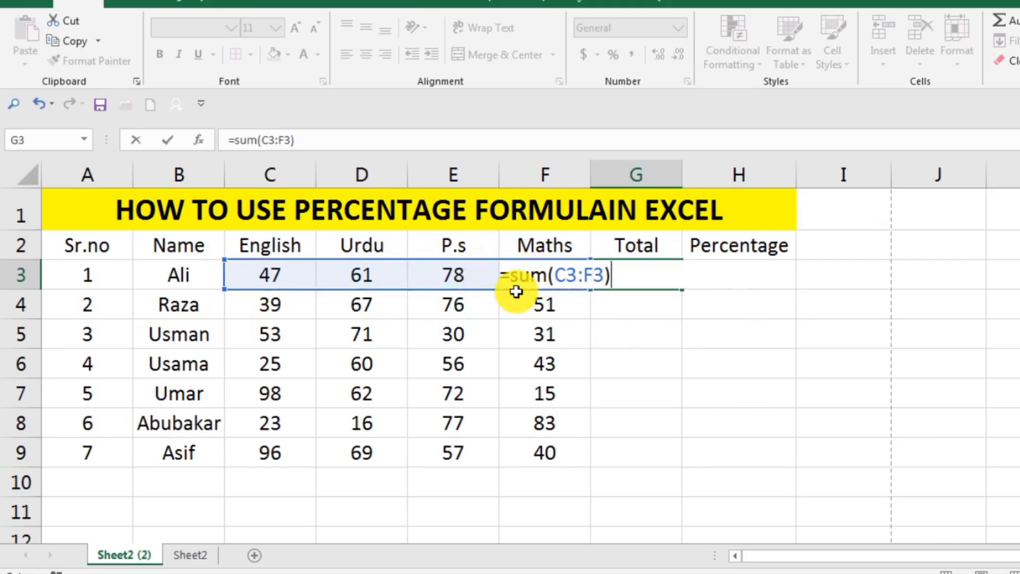
{"action": "key", "text": "Return"}
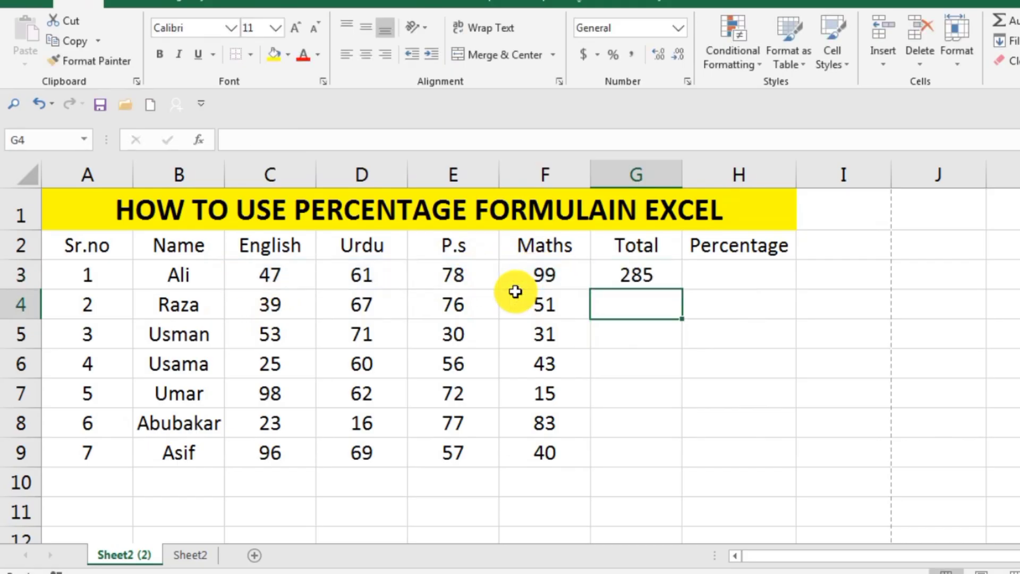
Step: Delete the total formula from cell G3
{"action": "left_click", "coordinate": [654, 279]}
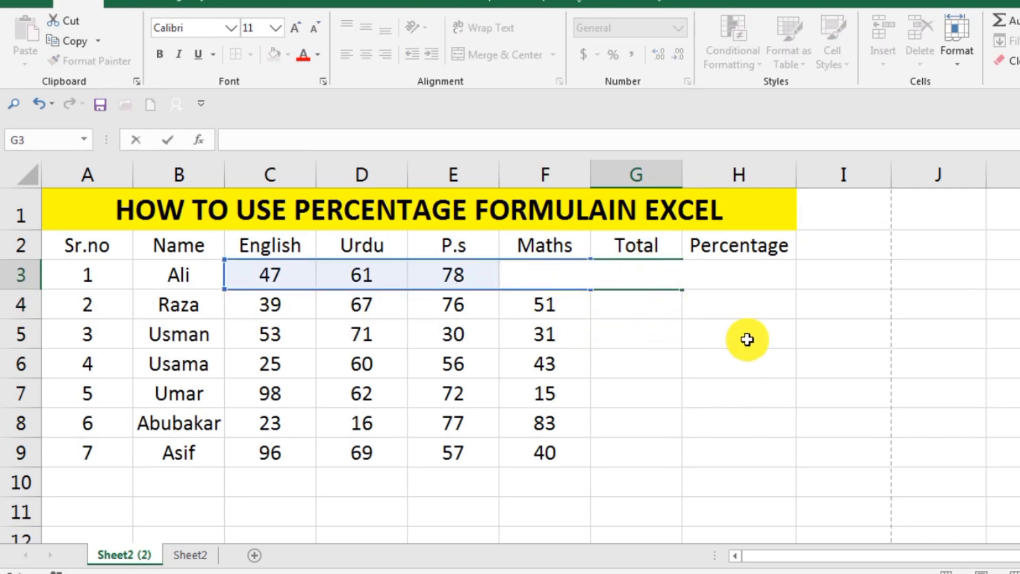
{"action": "left_click", "coordinate": [745, 337]}
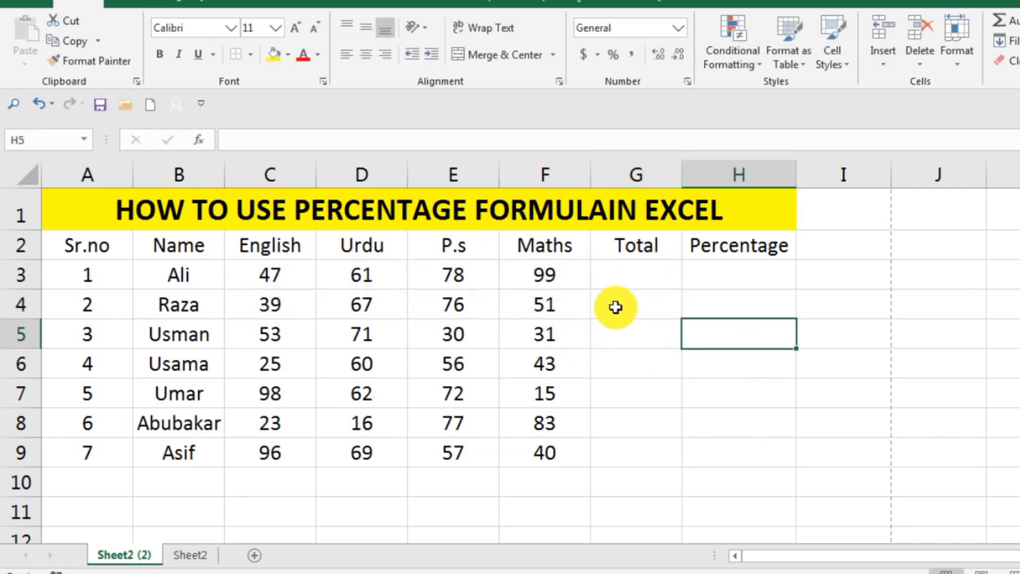
Step: Enter the formula =sum(c3:f3) in cell G3 of the Total column
{"action": "left_click", "coordinate": [633, 284]}
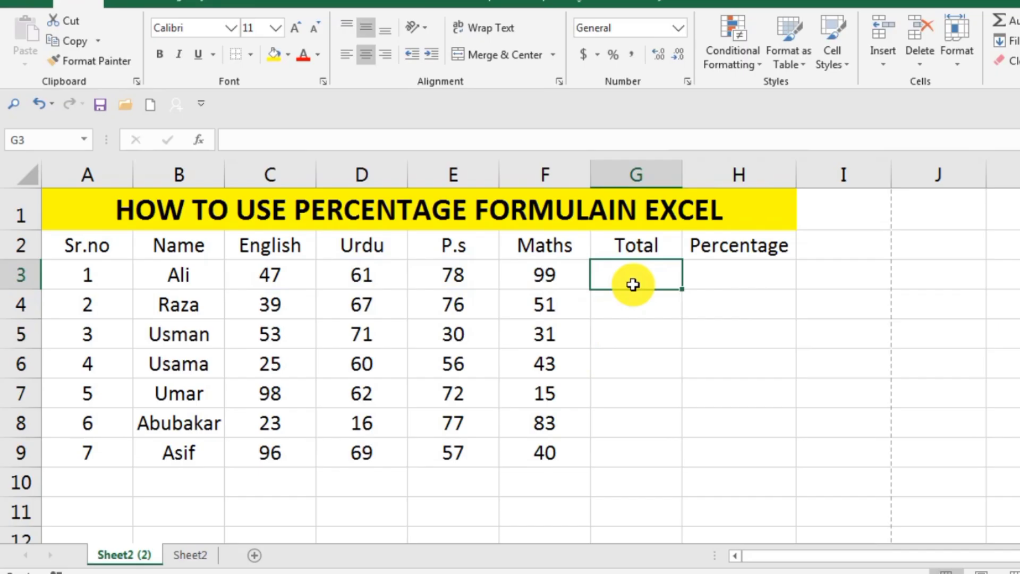
{"action": "type", "text": "="}
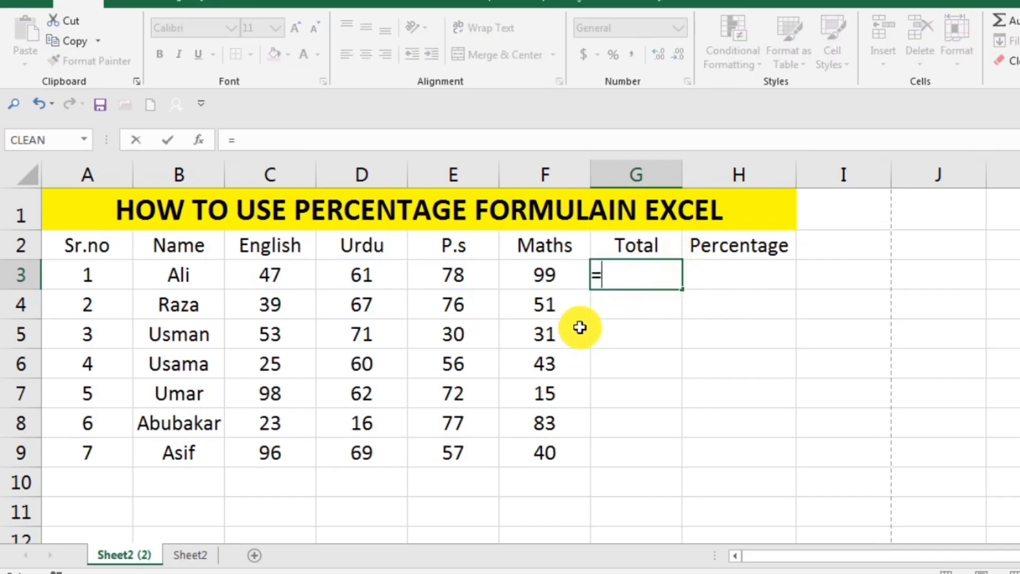
{"action": "type", "text": "sum"}
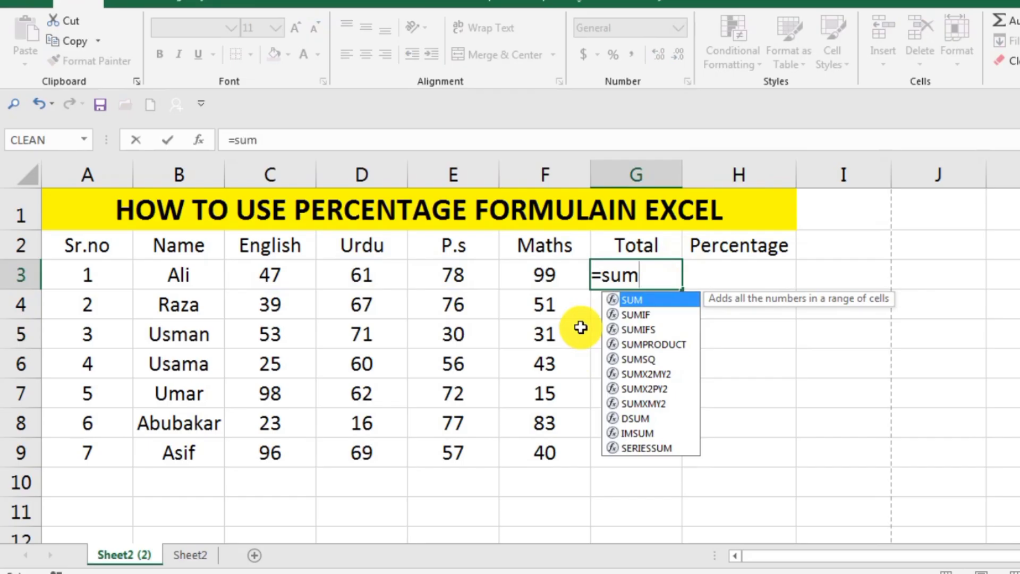
{"action": "type", "text": "("}
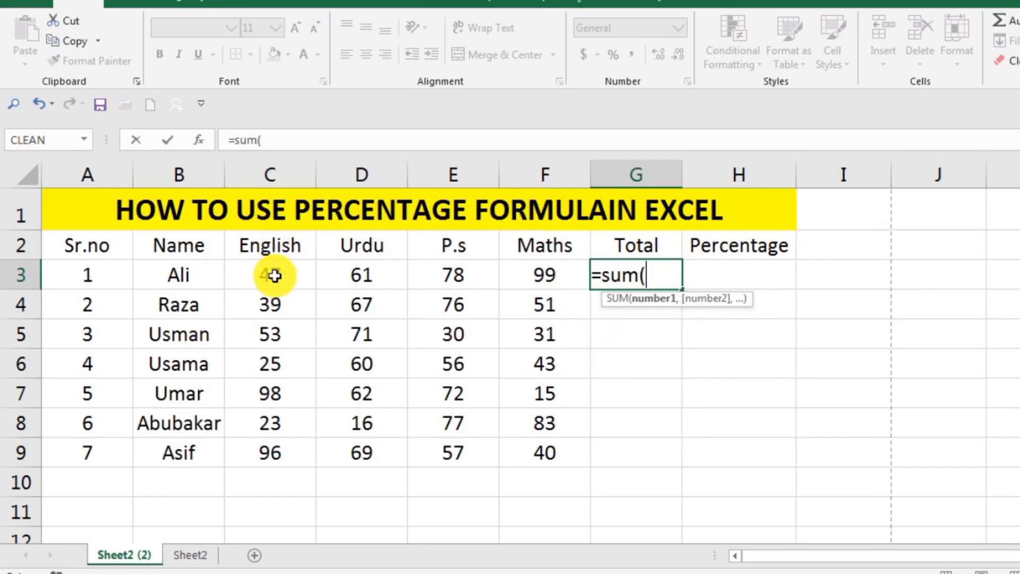
{"action": "type", "text": "c"}
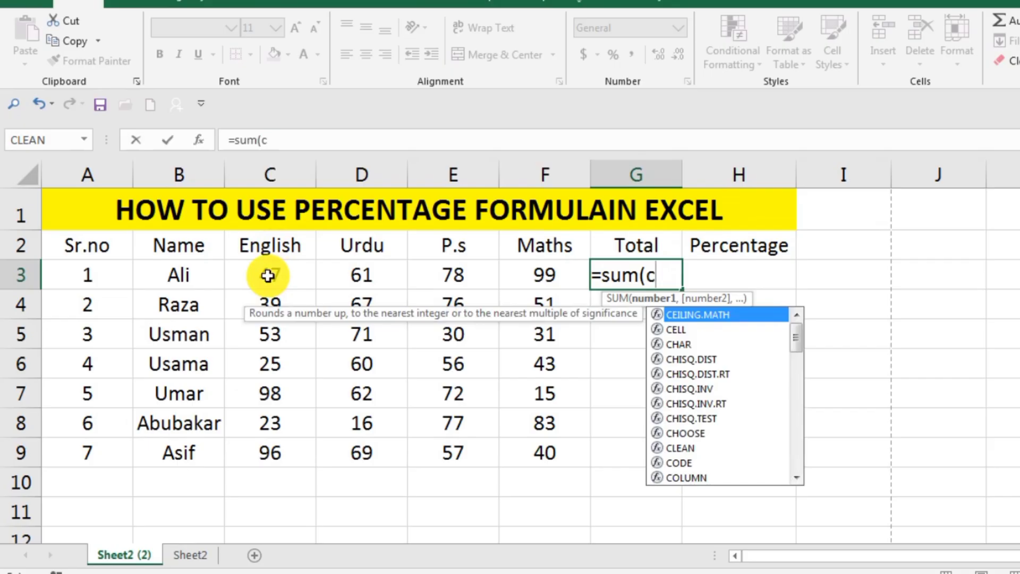
{"action": "type", "text": "3"}
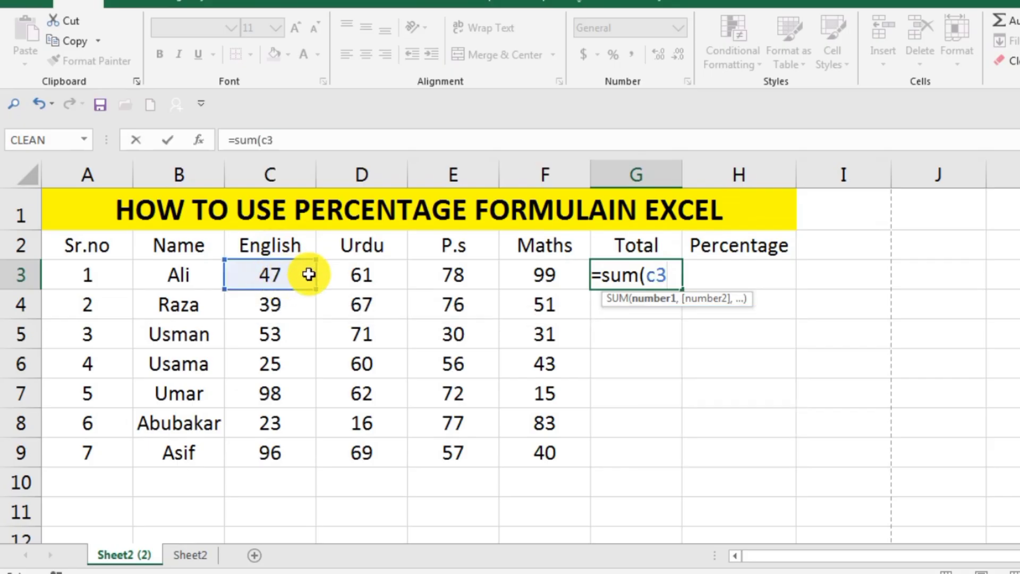
{"action": "type", "text": ":"}
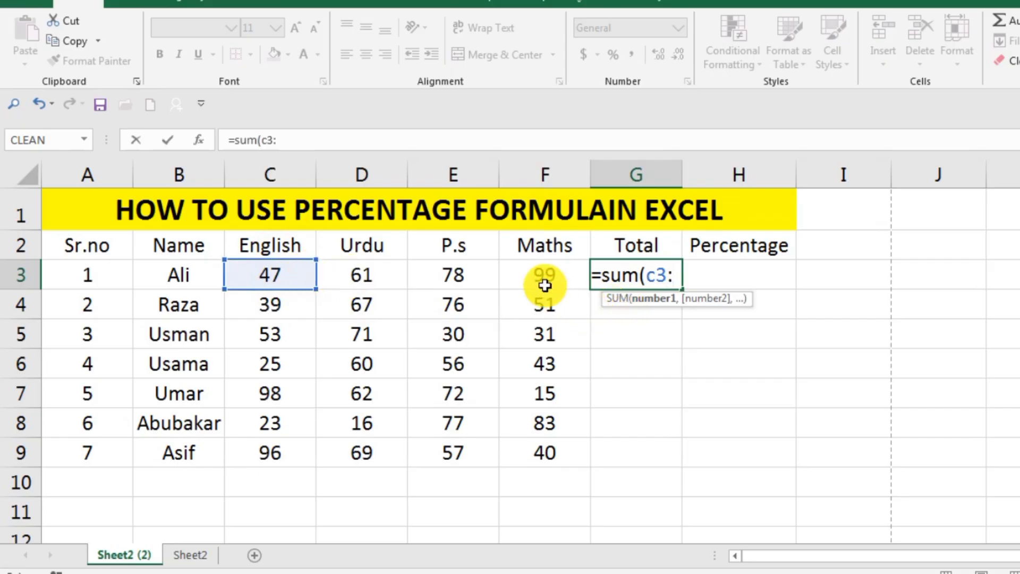
{"action": "type", "text": "f3"}
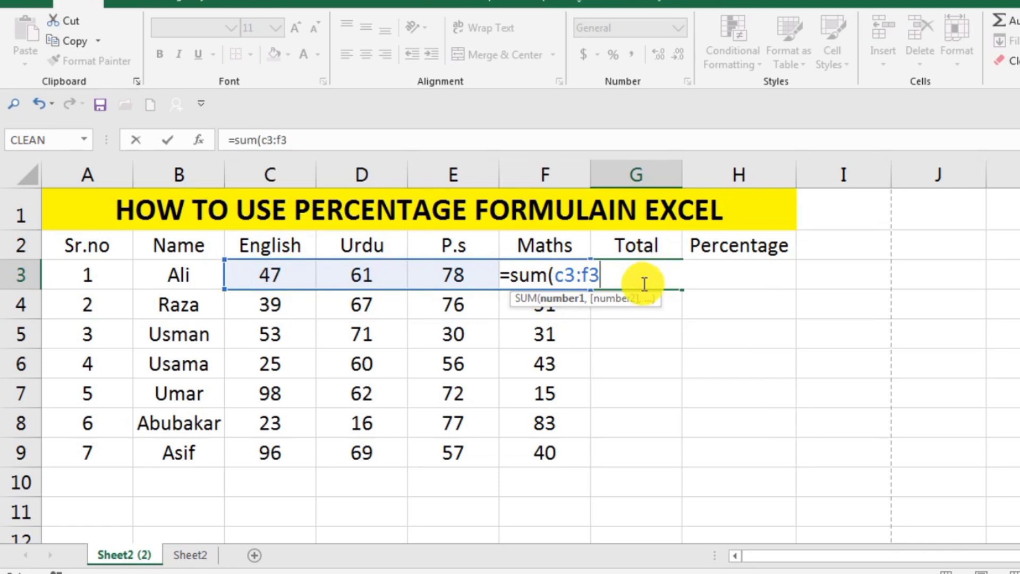
{"action": "key", "text": "Return"}
Step: Fill the total formula from cell G3 down to cell G9
{"action": "left_click", "coordinate": [655, 272]}
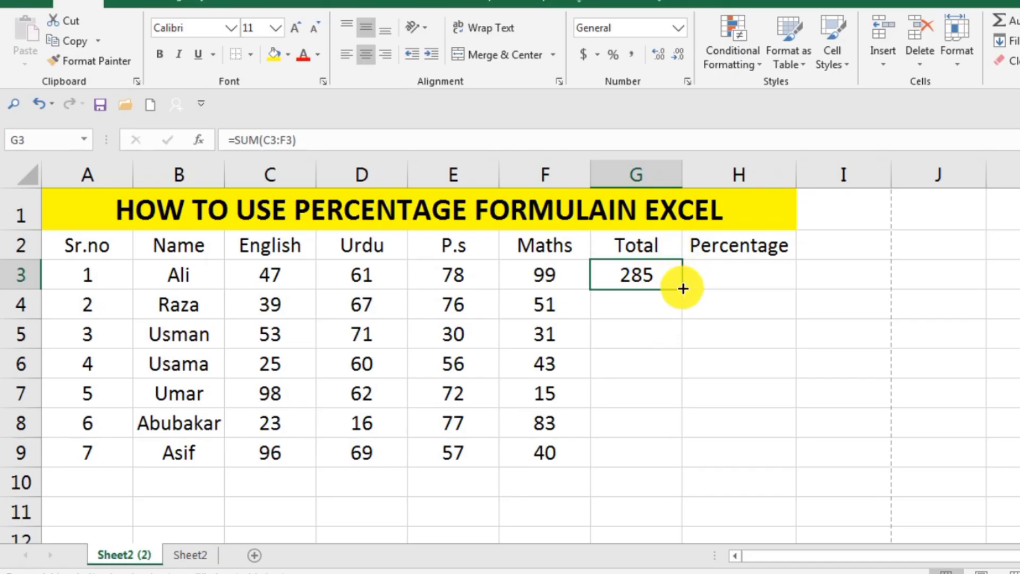
{"action": "left_click_drag", "start_coordinate": [682, 289], "coordinate": [685, 473]}
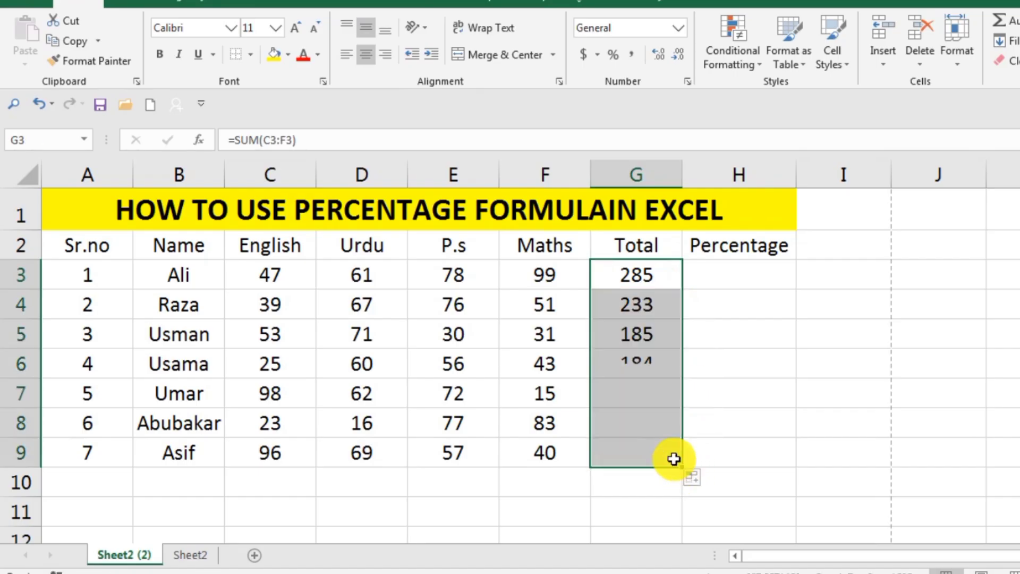
{"action": "left_click", "coordinate": [733, 363]}
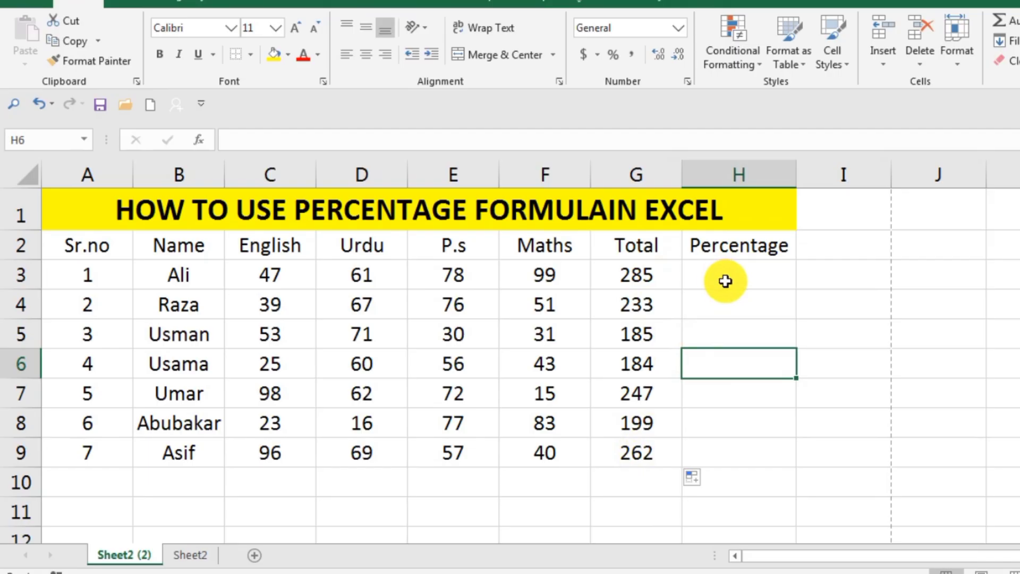
Step: Calculate the first student's percentage in cell H3 with the formula =G3/4
{"action": "left_click", "coordinate": [742, 278]}
{"action": "double_click", "coordinate": [742, 279]}
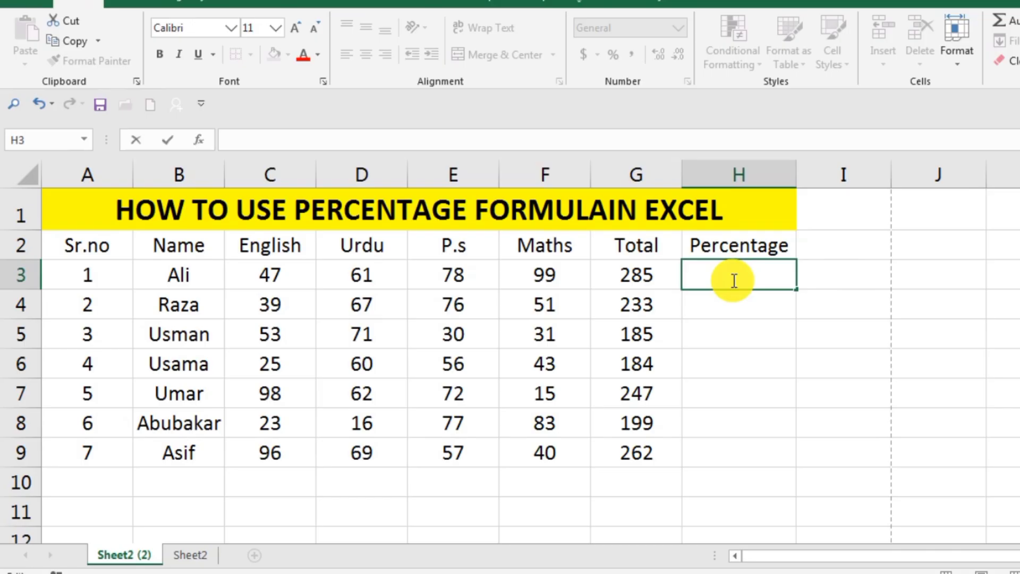
{"action": "type", "text": "="}
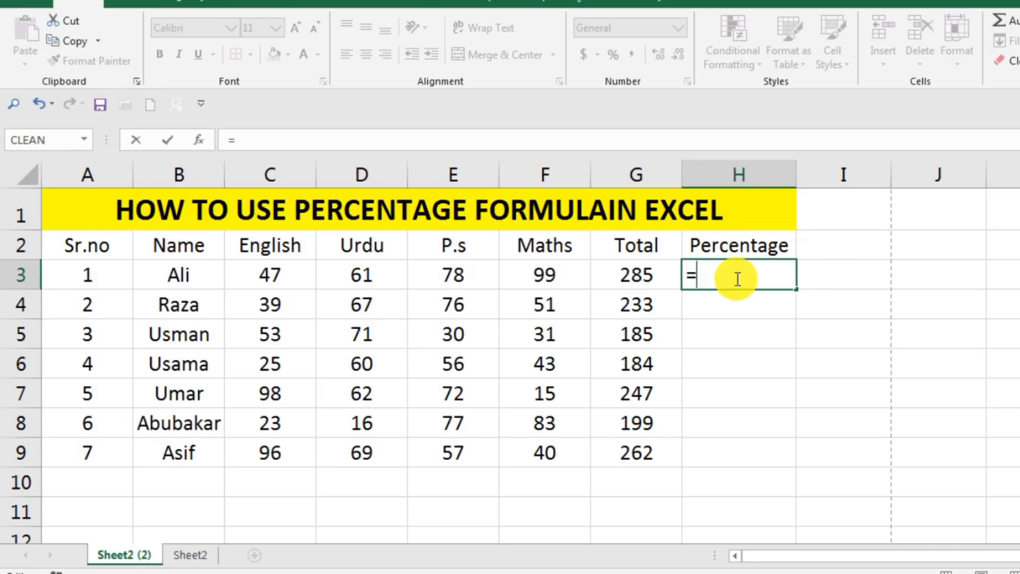
{"action": "left_click", "coordinate": [645, 275]}
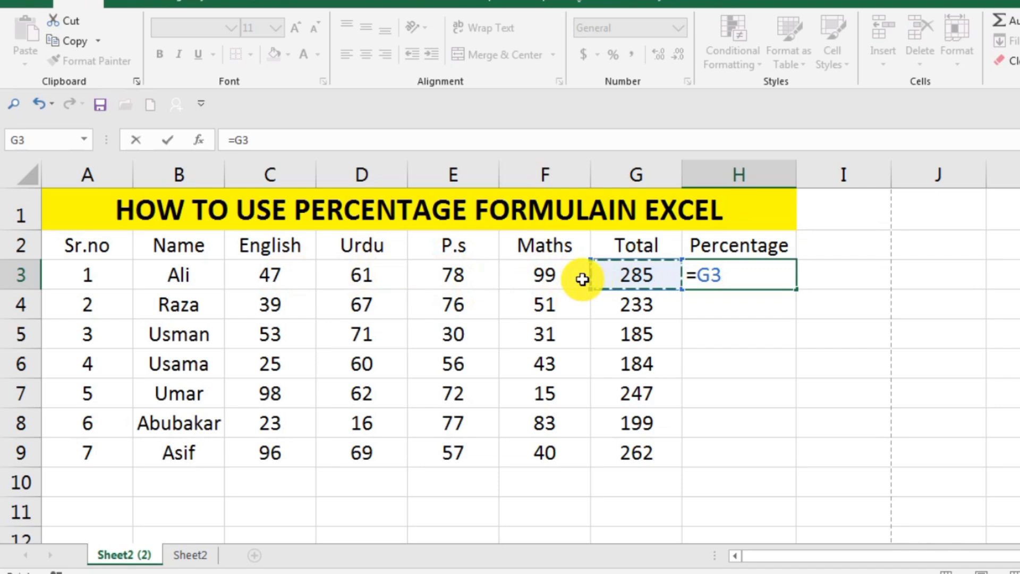
{"action": "type", "text": "/4"}
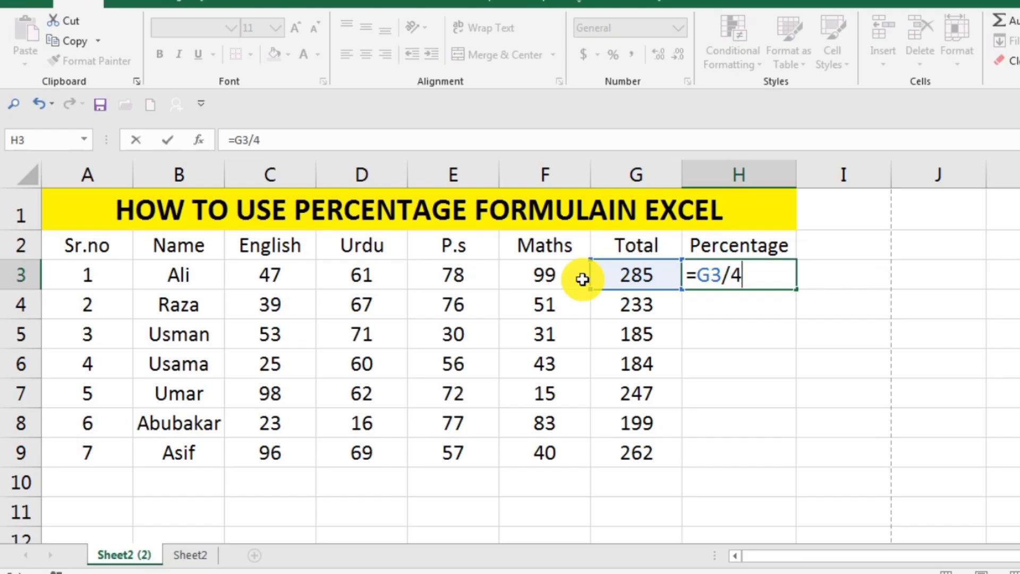
{"action": "key", "text": "Return"}
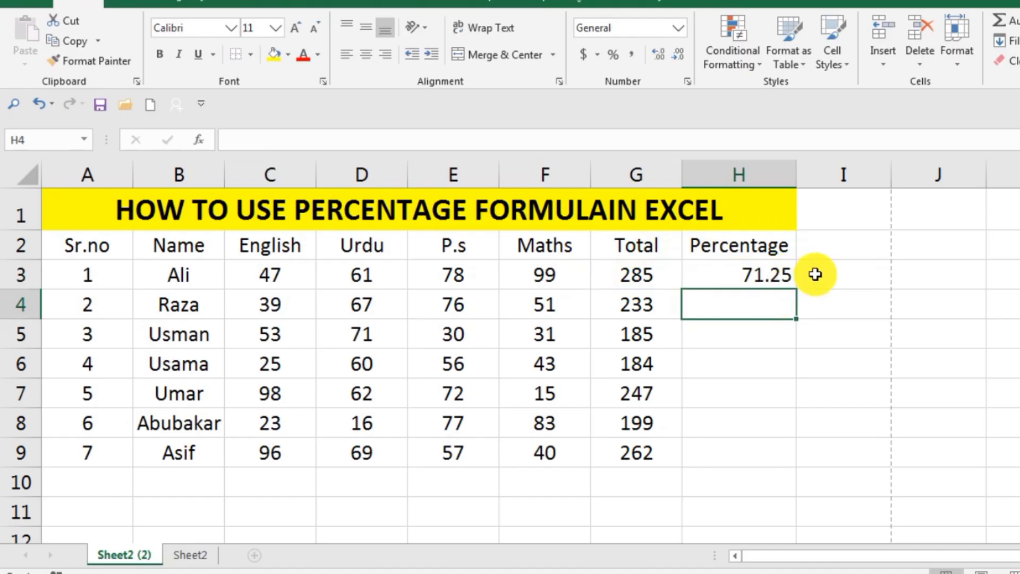
Step: Calculate the first student's percentage a second way in cell I3 with the formula =G3*100/400
{"action": "left_click", "coordinate": [846, 271]}
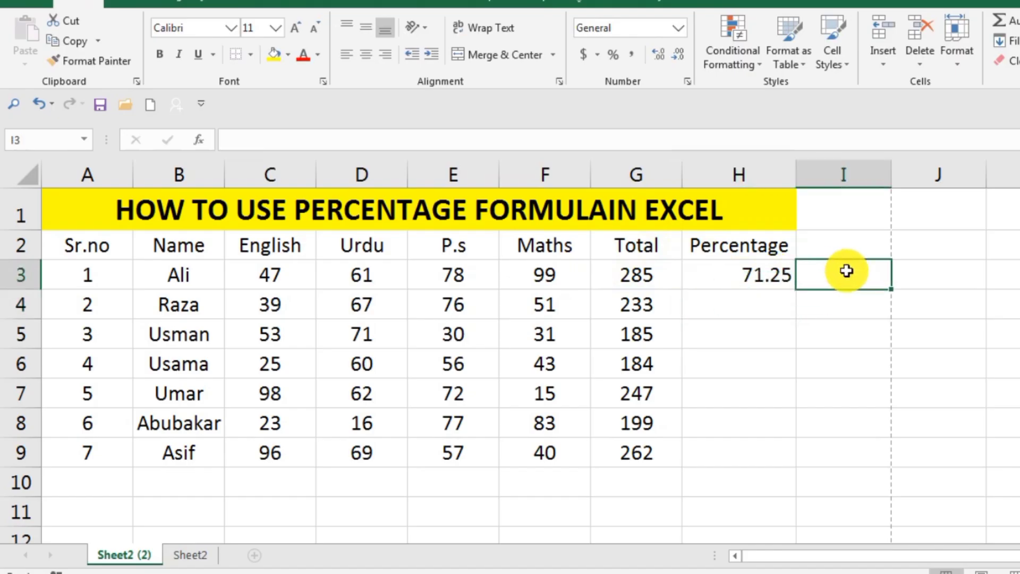
{"action": "type", "text": "="}
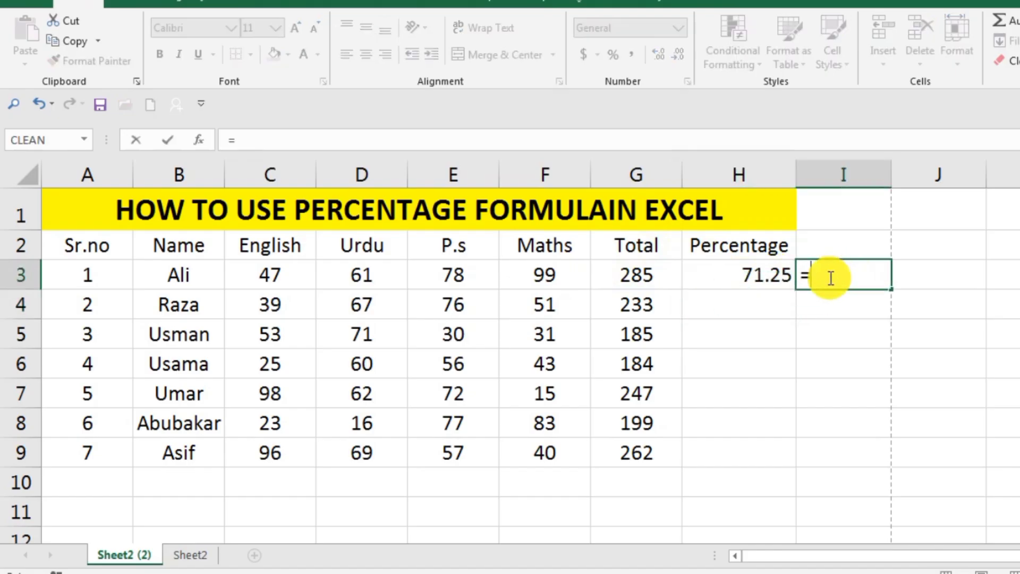
{"action": "left_click", "coordinate": [644, 275]}
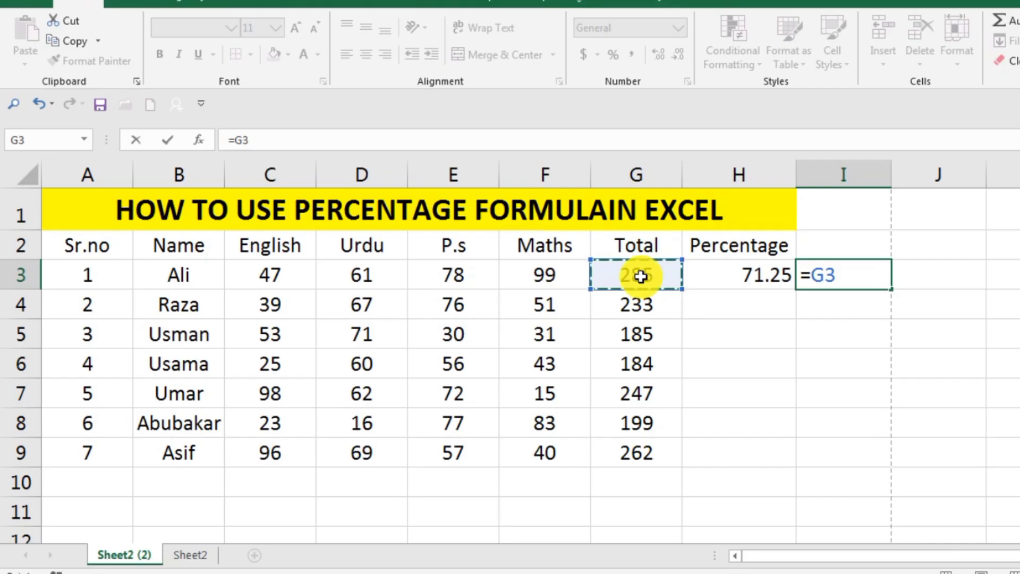
{"action": "type", "text": "*"}
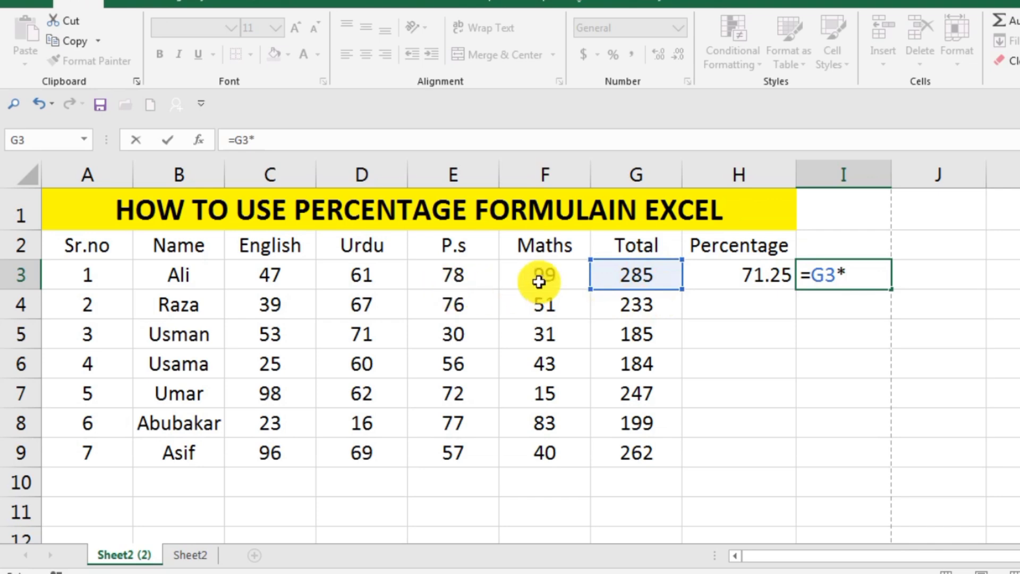
{"action": "type", "text": "1"}
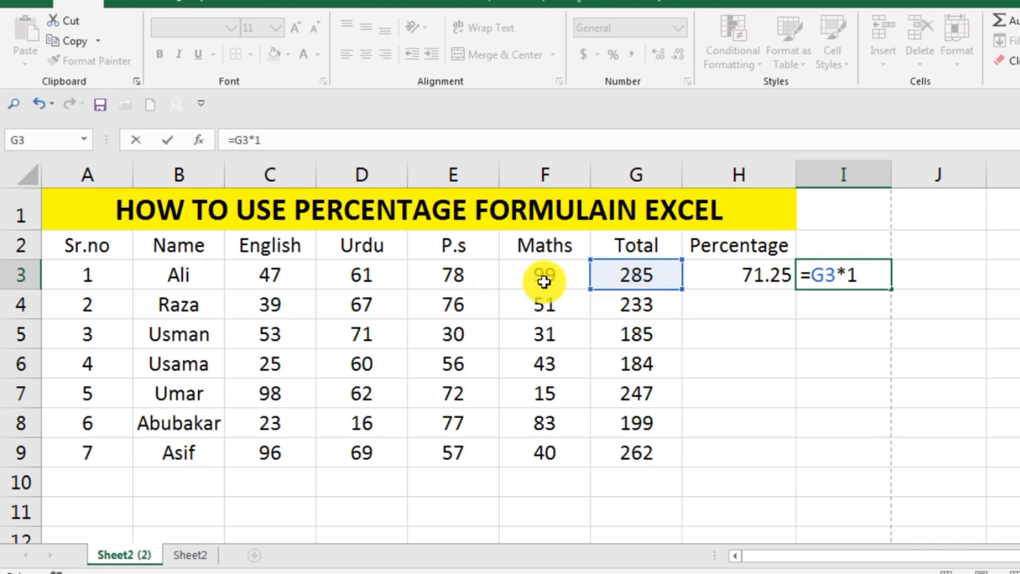
{"action": "type", "text": "00"}
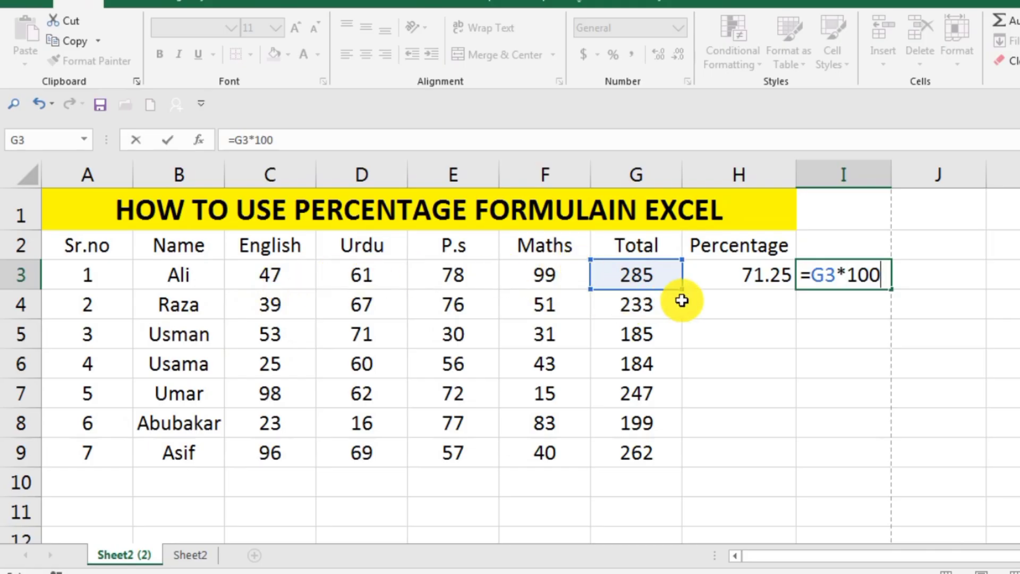
{"action": "type", "text": "/400"}
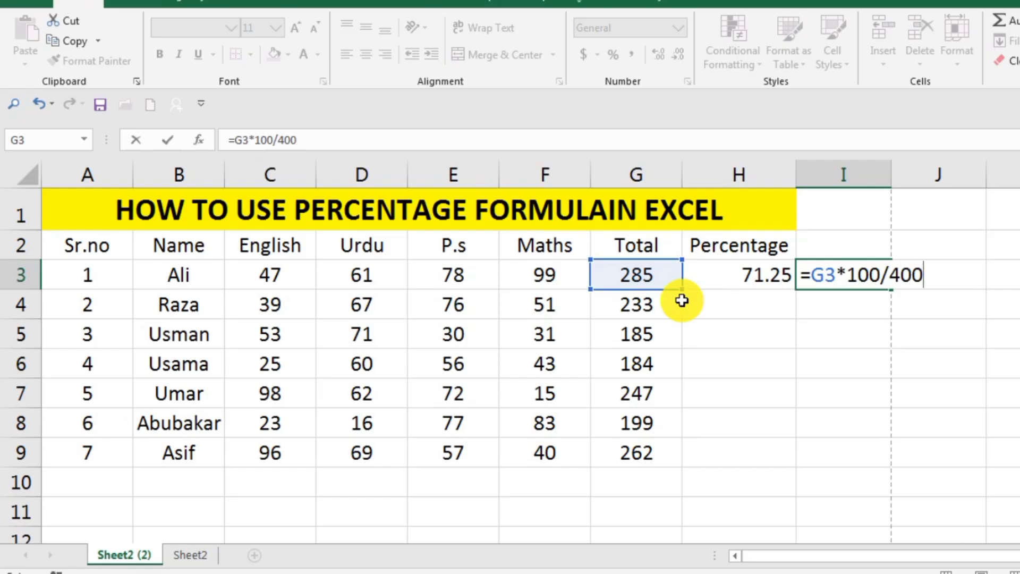
{"action": "key", "text": "Return"}
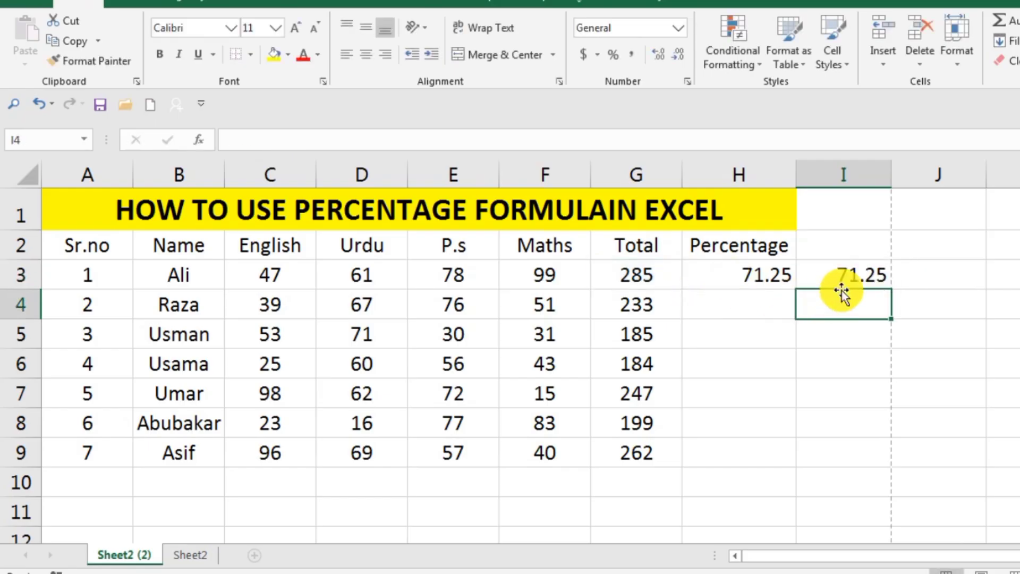
Step: Fill the percentage formulas from cells H3 and I3 down to row 9
{"action": "left_click", "coordinate": [761, 278]}
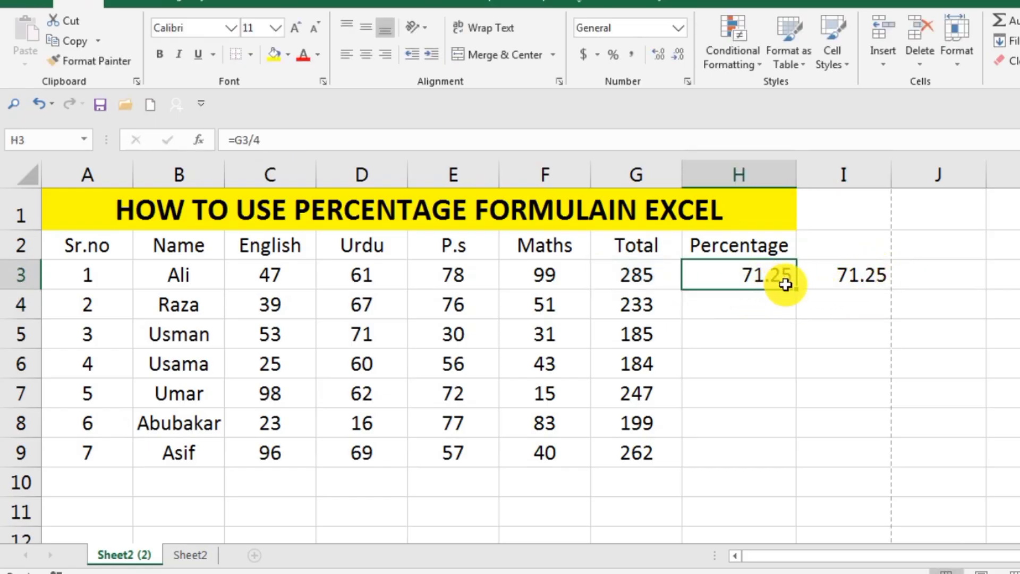
{"action": "left_click_drag", "start_coordinate": [797, 289], "coordinate": [801, 463]}
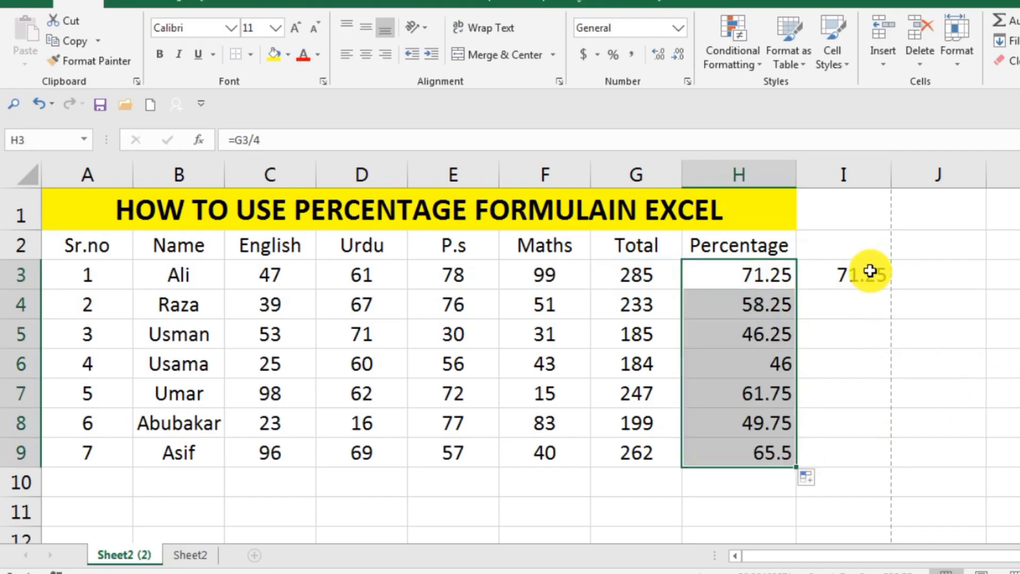
{"action": "left_click", "coordinate": [873, 270]}
{"action": "left_click_drag", "start_coordinate": [892, 290], "coordinate": [904, 464]}
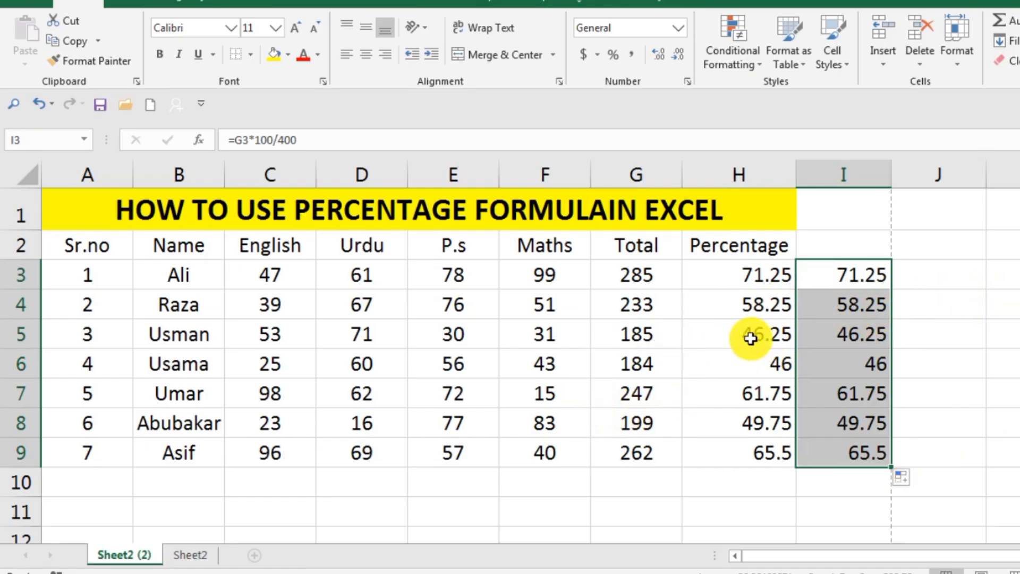
Step: Change the second student's P.s mark in cell E4 to 25
{"action": "left_click", "coordinate": [479, 309]}
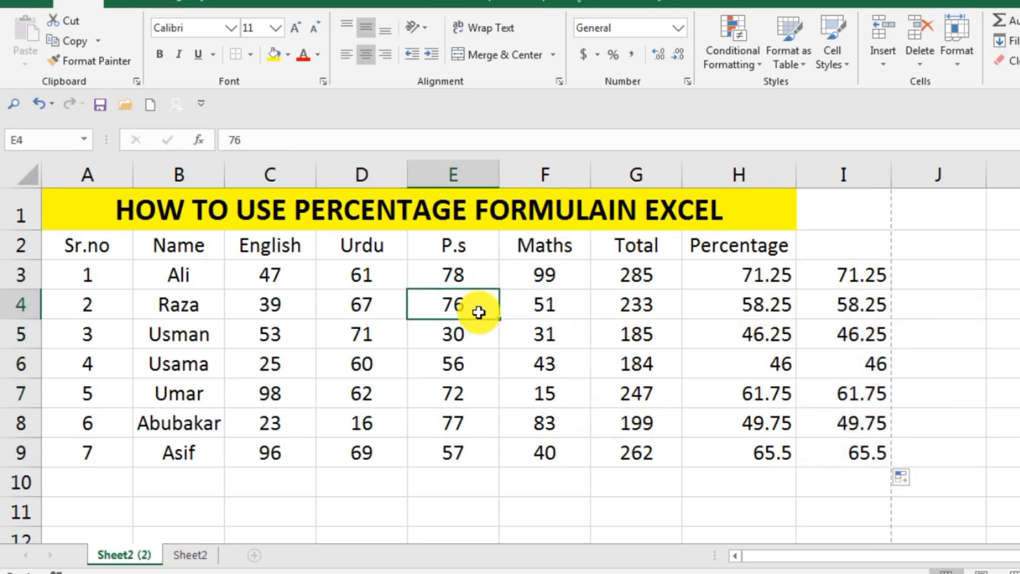
{"action": "type", "text": "25"}
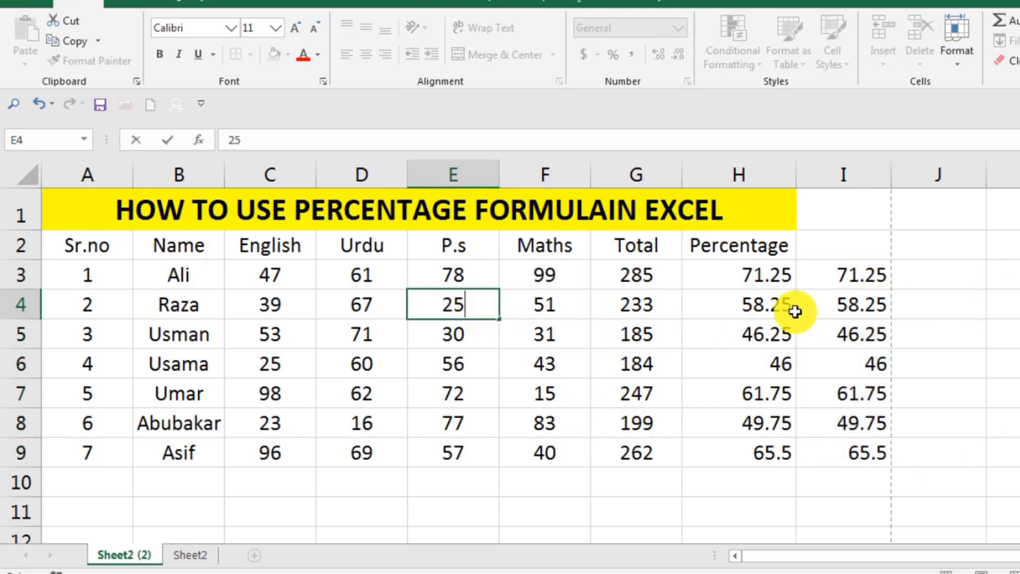
{"action": "key", "text": "Return"}
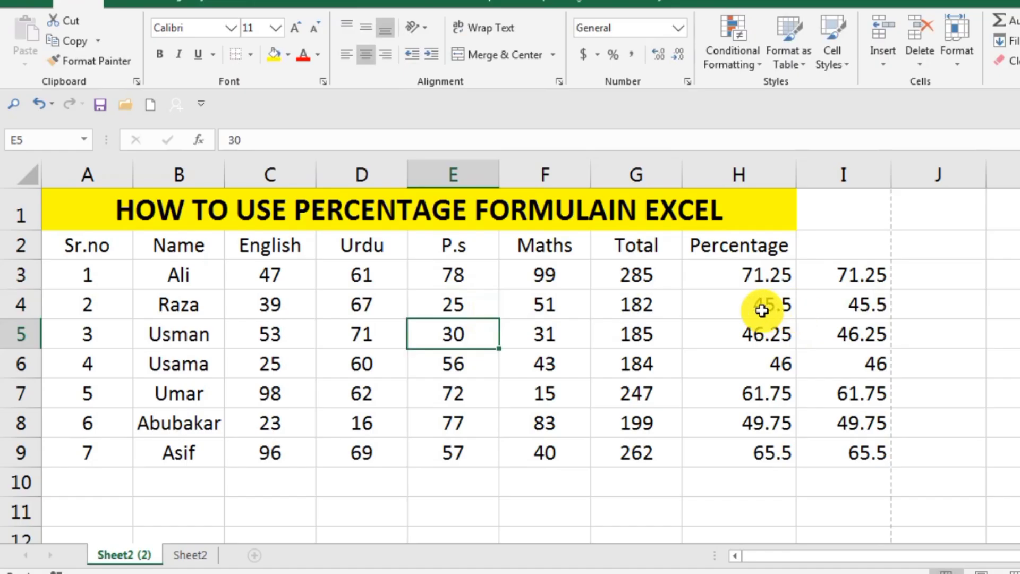
Step: Set the second student's P.s mark in cell E4 to 125
{"action": "left_click", "coordinate": [455, 299]}
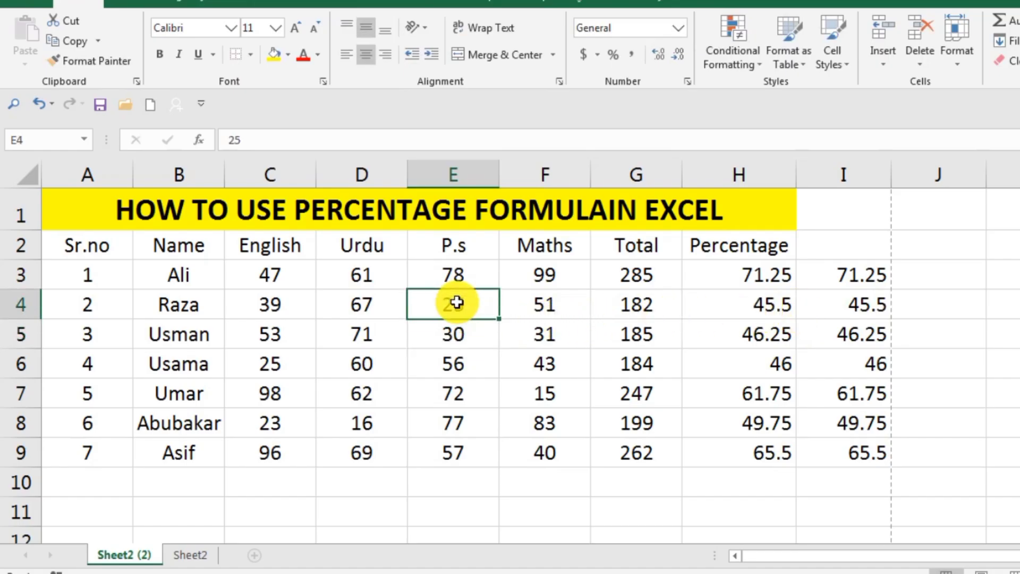
{"action": "type", "text": "125"}
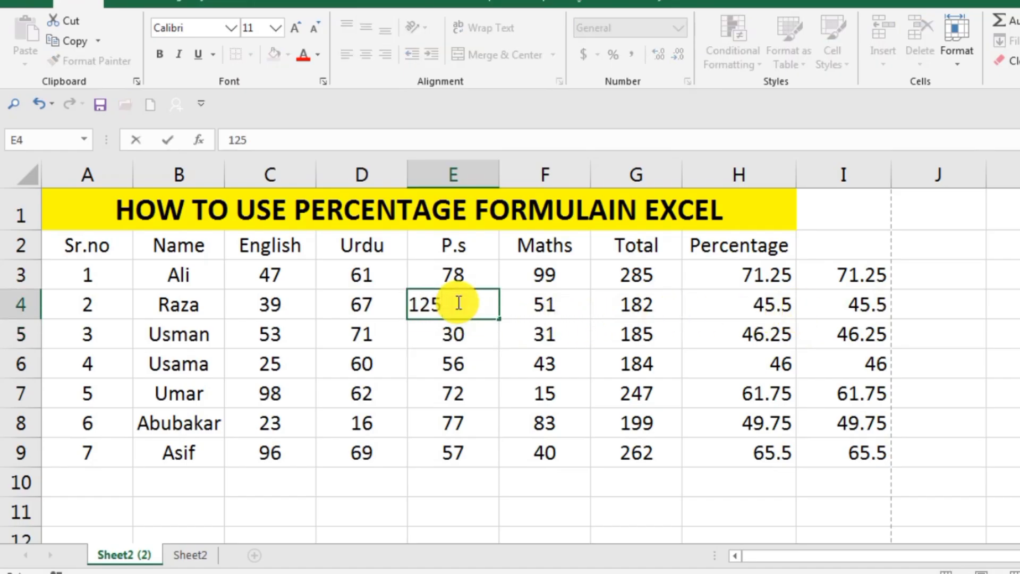
{"action": "key", "text": "Return"}
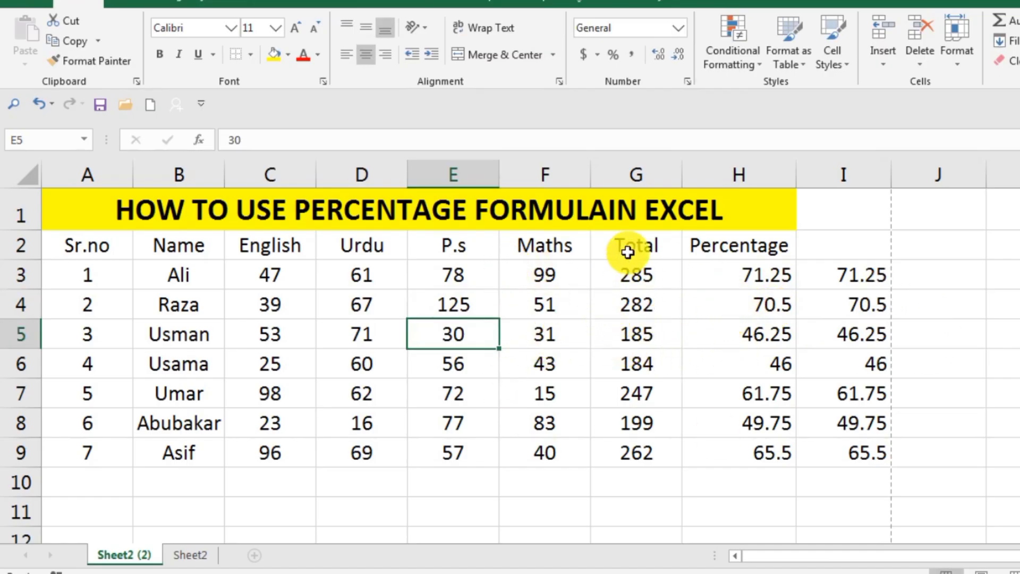
Step: Delete both sets of percentage formulas from cells H3:I9
{"action": "left_click_drag", "start_coordinate": [733, 273], "coordinate": [881, 442]}
{"action": "key", "text": "Delete"}
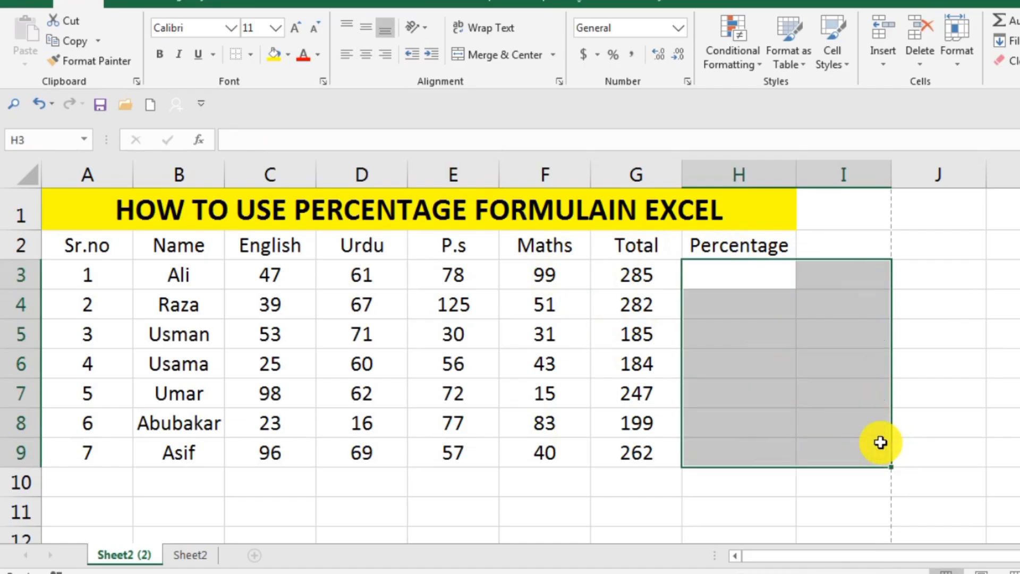
{"action": "left_click", "coordinate": [968, 391]}
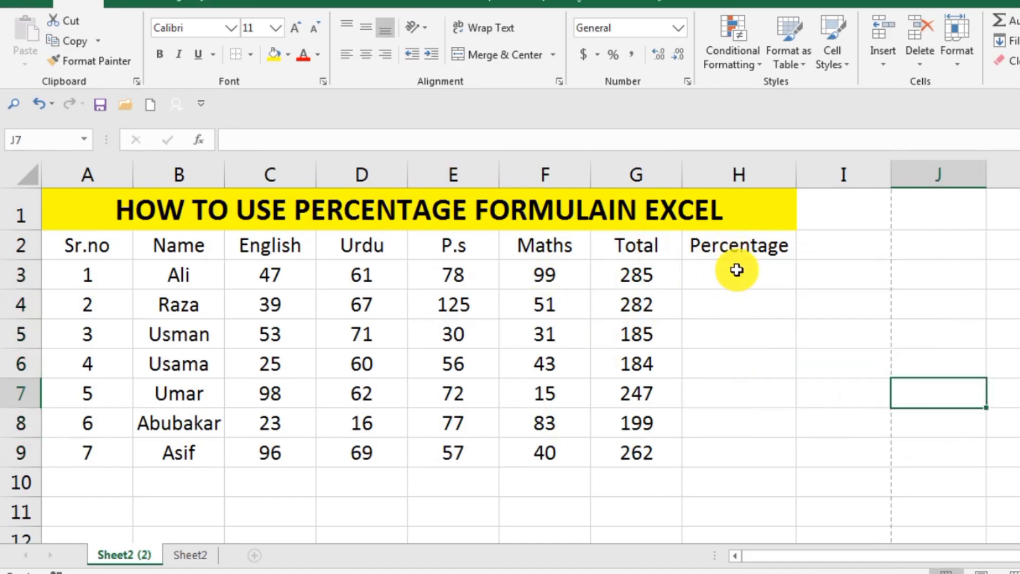
Step: Enter the formula =G3/4 in cell H3 of the Percentage column and fill it down to cell H9
{"action": "left_click", "coordinate": [736, 270]}
{"action": "double_click", "coordinate": [739, 271]}
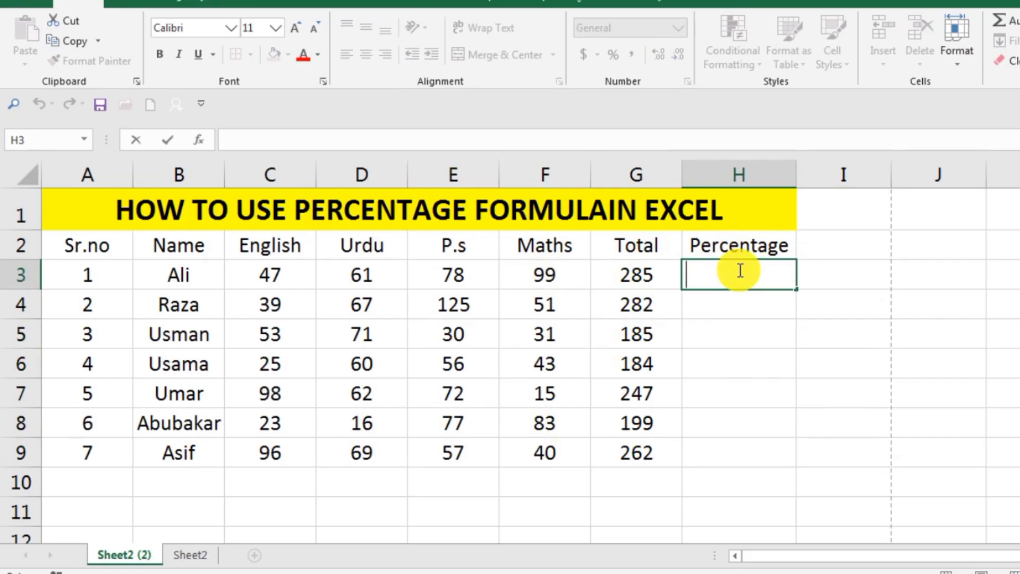
{"action": "type", "text": "="}
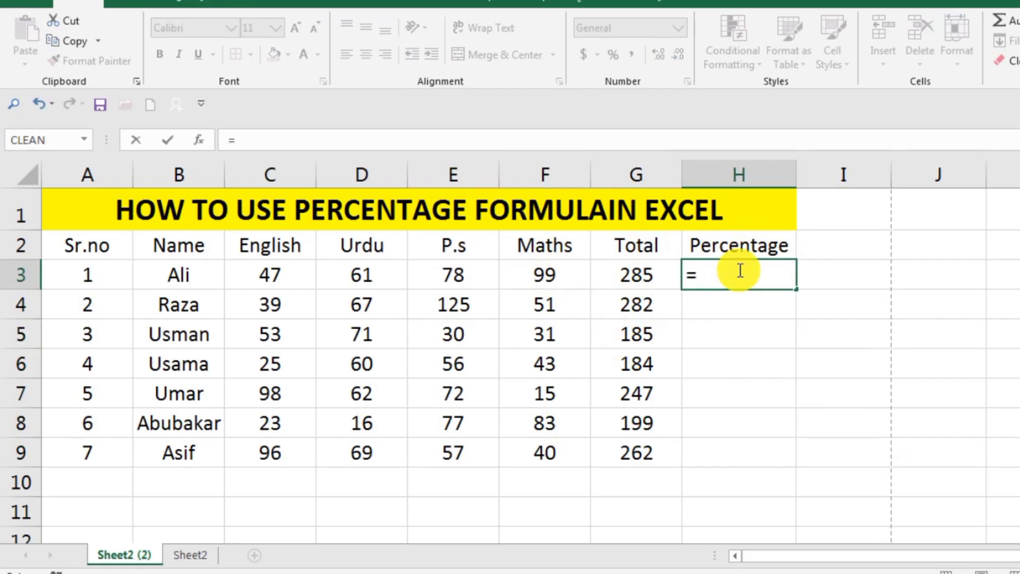
{"action": "left_click", "coordinate": [627, 285]}
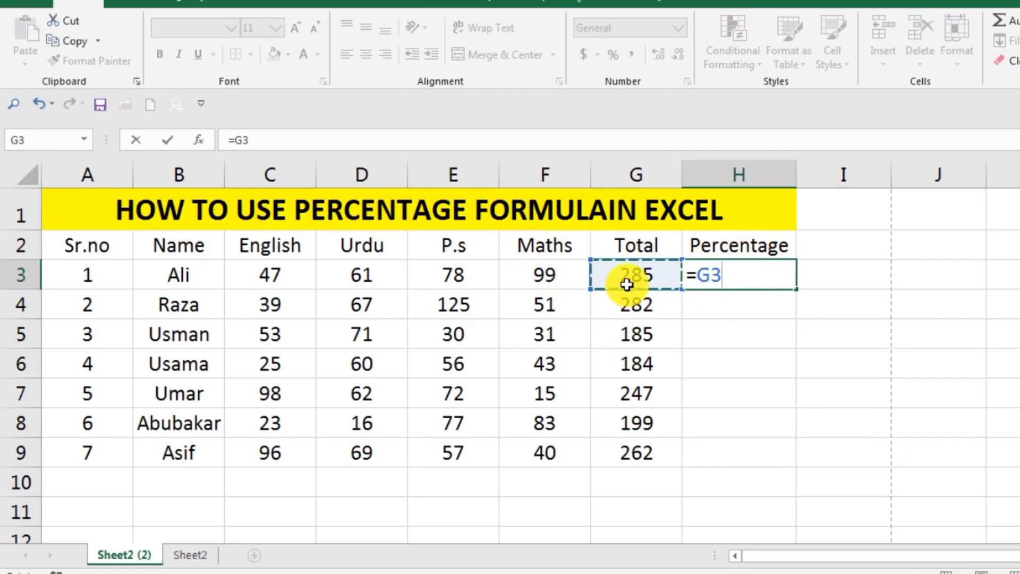
{"action": "type", "text": "/4"}
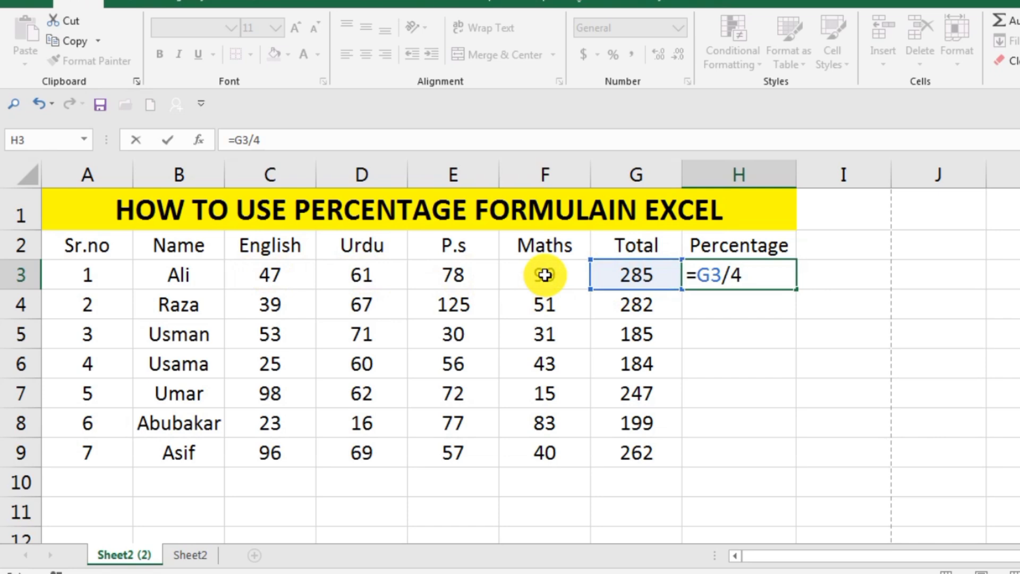
{"action": "key", "text": "Return"}
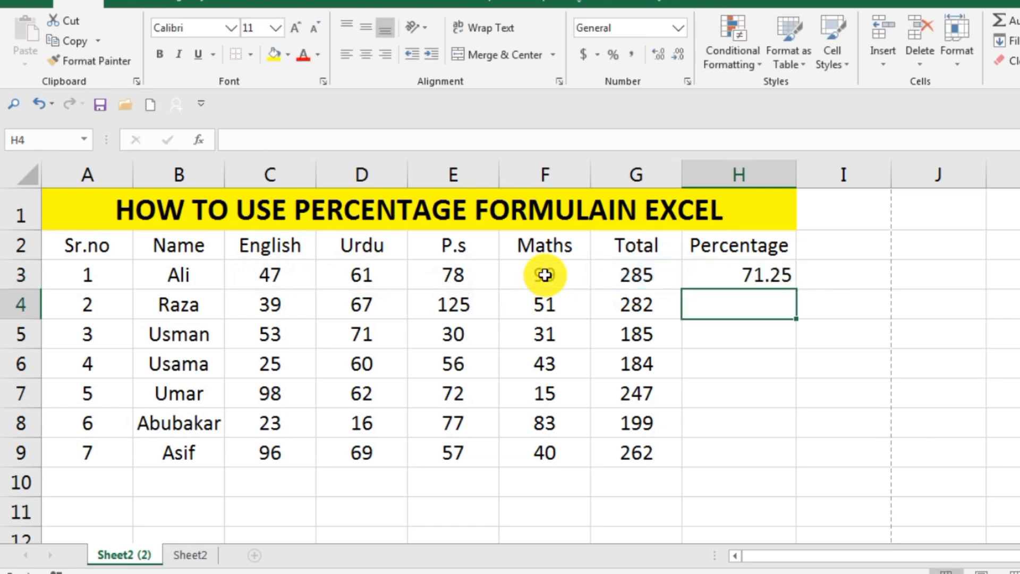
{"action": "left_click", "coordinate": [775, 280]}
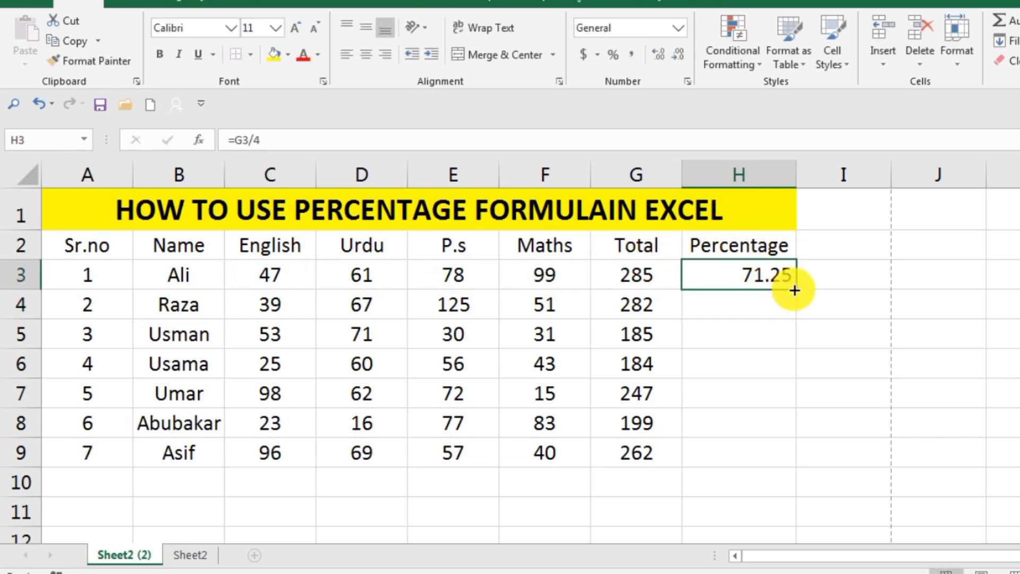
{"action": "left_click_drag", "start_coordinate": [796, 288], "coordinate": [808, 461]}
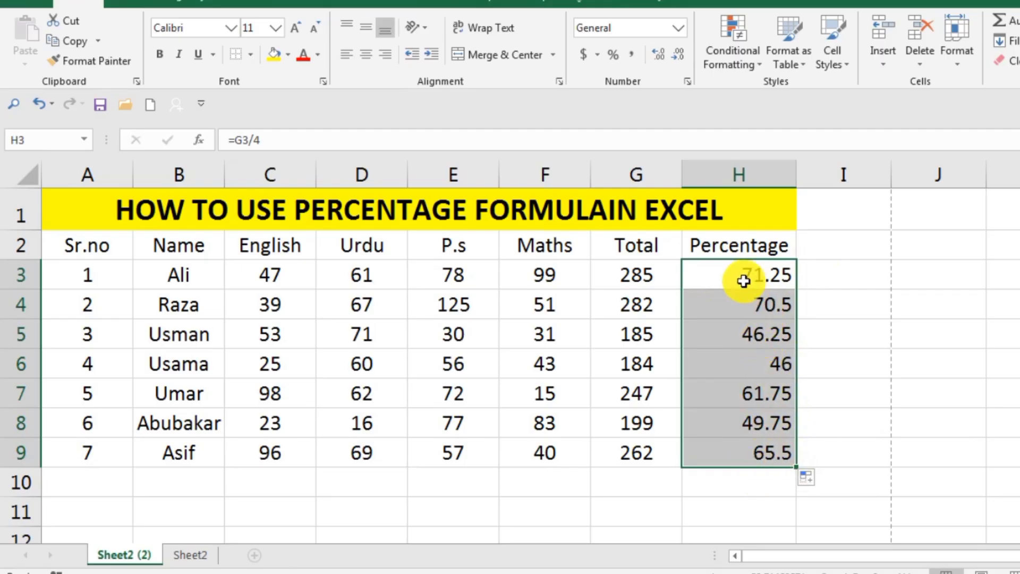
Step: Clear the percentages in H3:H9 and enter the formula =G3*100/400 in cell H3
{"action": "key", "text": "Delete"}
{"action": "type", "text": "="}
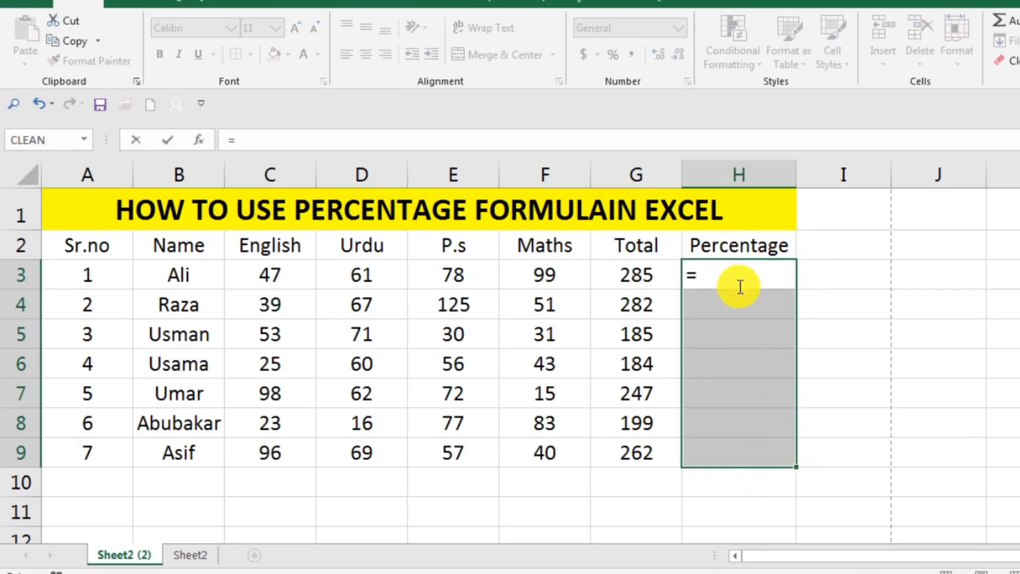
{"action": "left_click", "coordinate": [643, 273]}
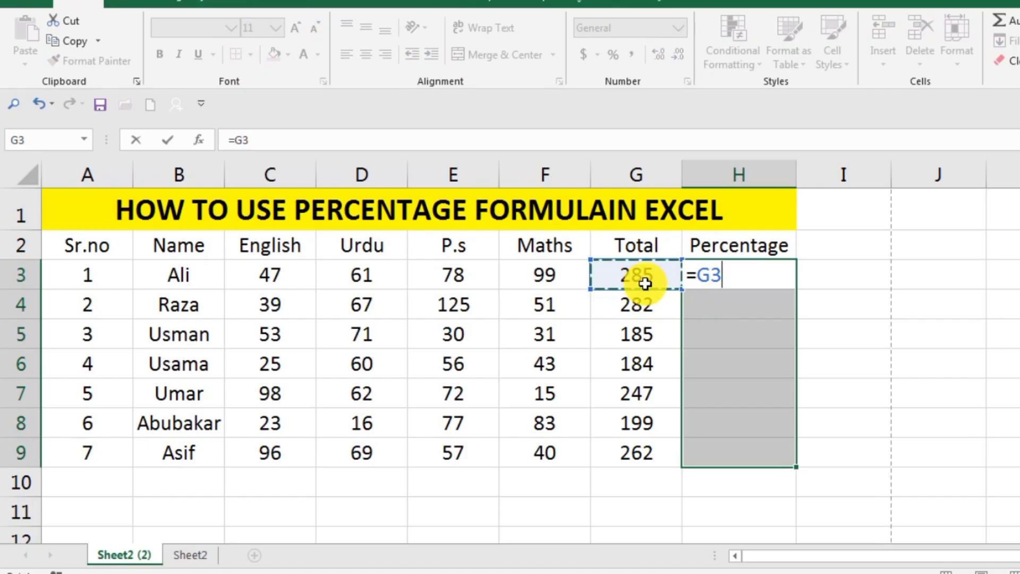
{"action": "type", "text": "*"}
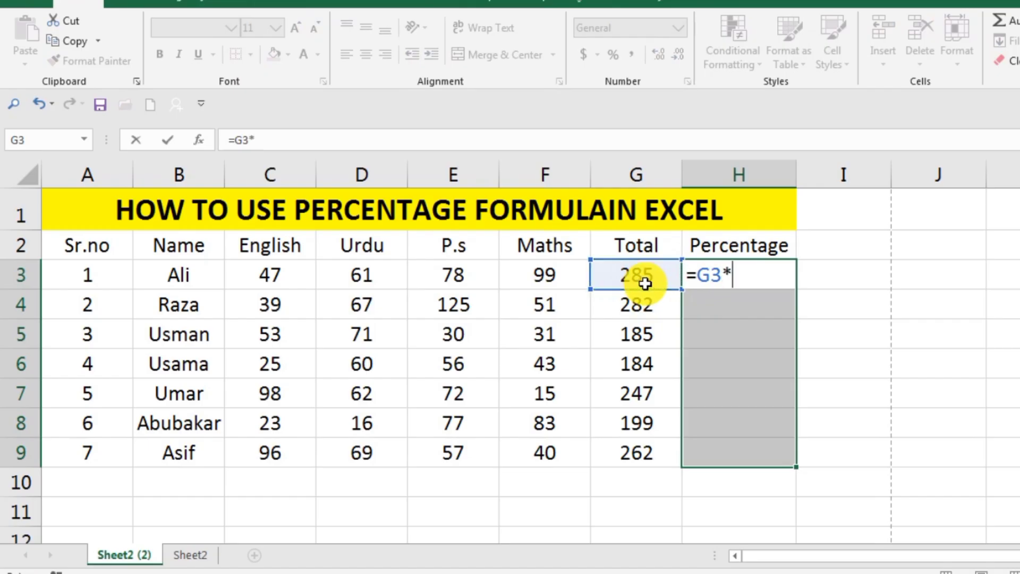
{"action": "type", "text": "100"}
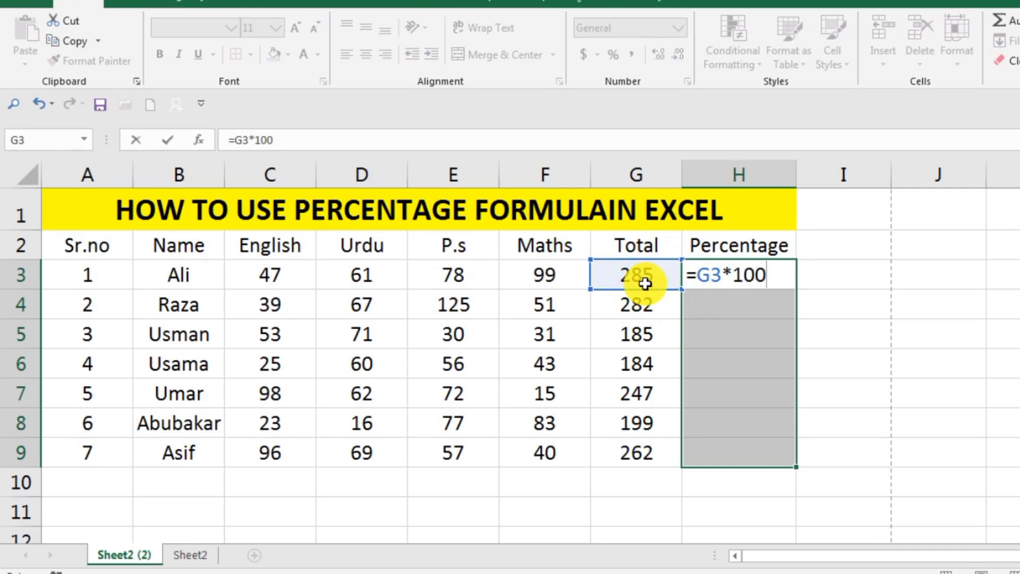
{"action": "type", "text": "/400"}
{"action": "key", "text": "Return"}
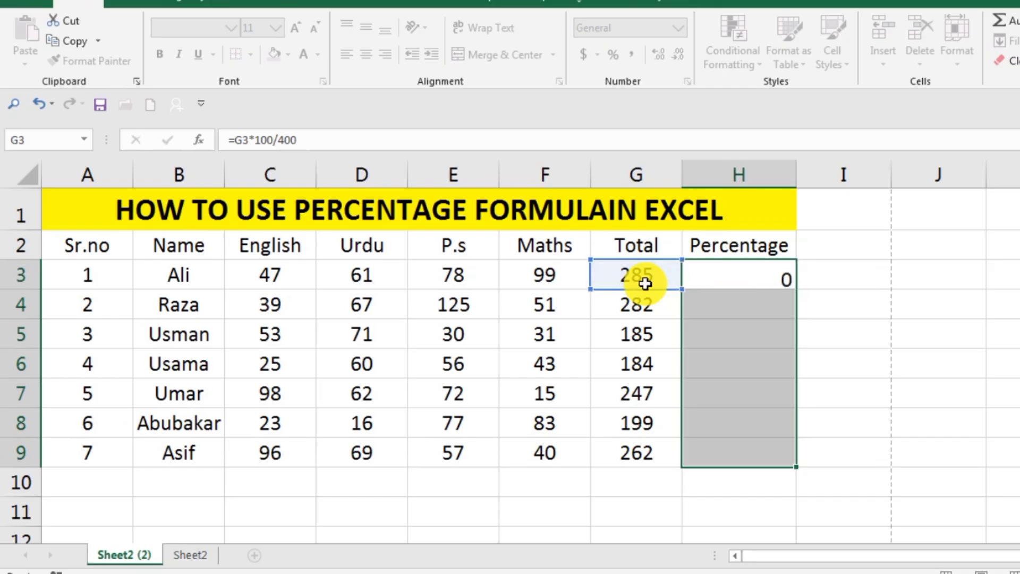
{"action": "left_click", "coordinate": [849, 317]}
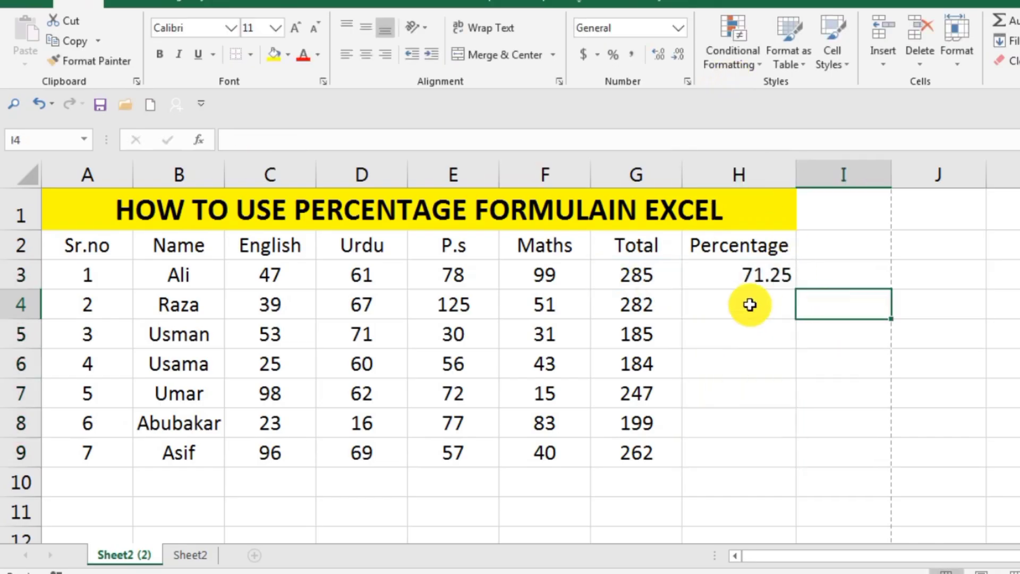
Step: Fill the =G3*100/400 percentage formula from cell H3 down to cell H9
{"action": "left_click", "coordinate": [758, 273]}
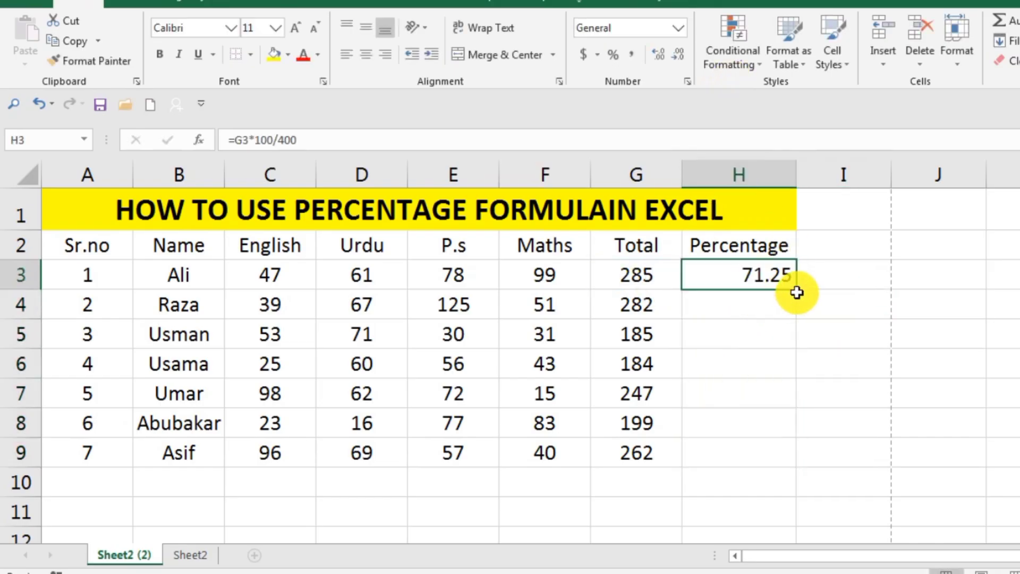
{"action": "left_click_drag", "start_coordinate": [796, 289], "coordinate": [788, 464]}
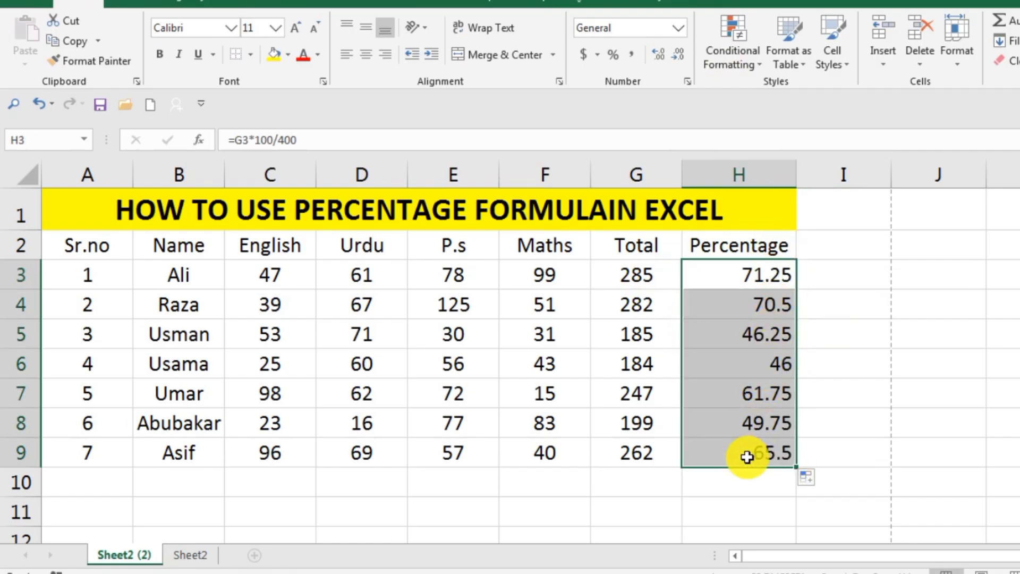